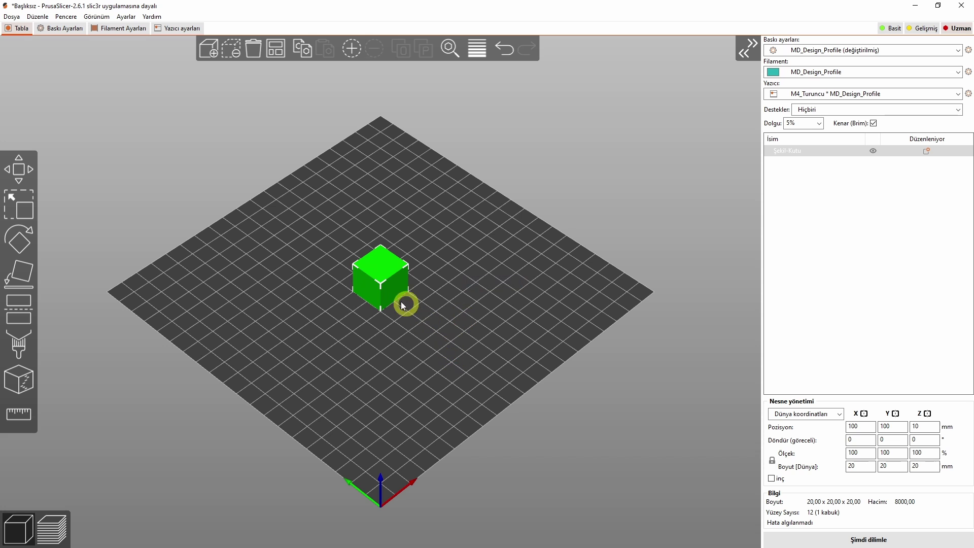
Scale the cube to 300% on all axes, then slice it to preview the infill at the 40.60 mm layer
{"action": "left_click", "coordinate": [858, 452]}
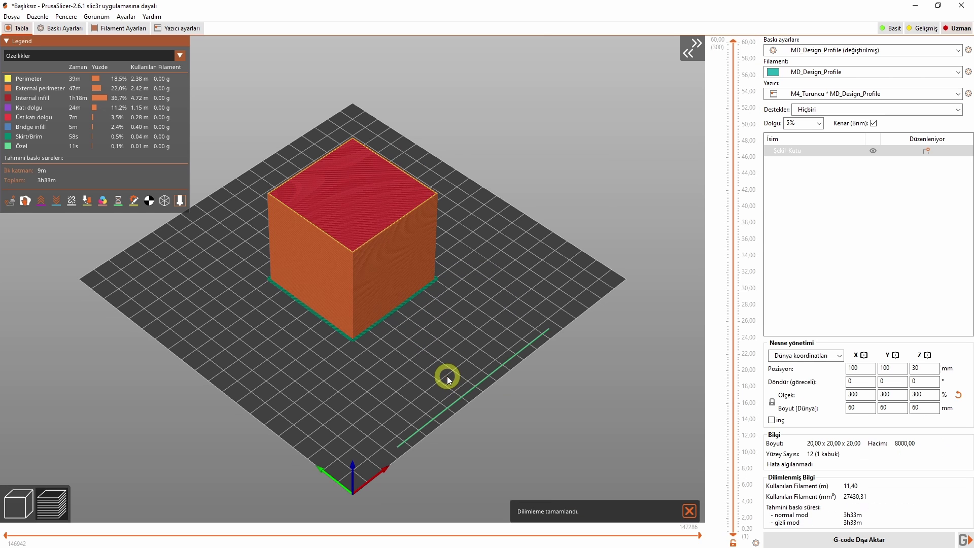
{"action": "left_click_drag", "start_coordinate": [446, 376], "coordinate": [409, 397]}
{"action": "scroll", "coordinate": [409, 397], "scroll_direction": "up", "scroll_amount": 3}
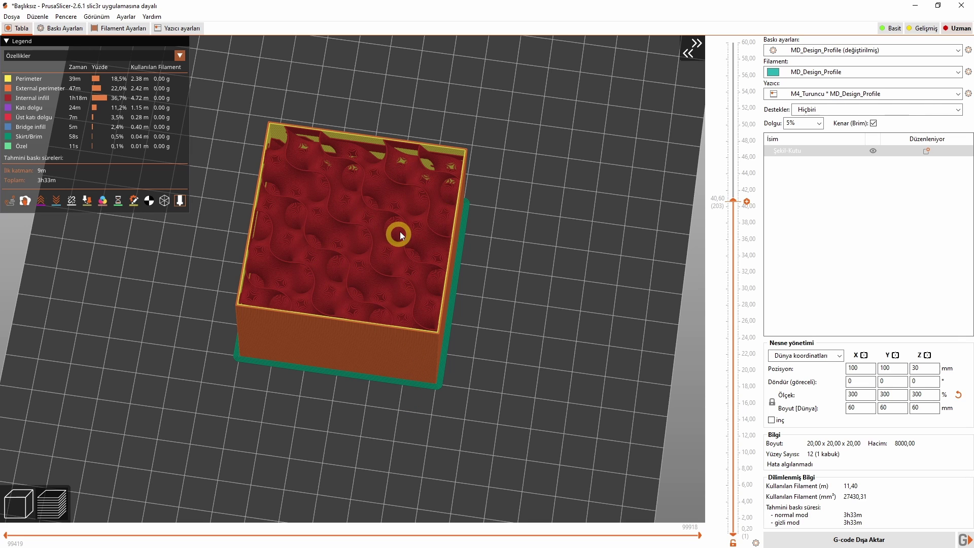
Set the infill density to 10% and reslice the cube to preview its Gyroid infill up close
{"action": "left_click", "coordinate": [61, 29]}
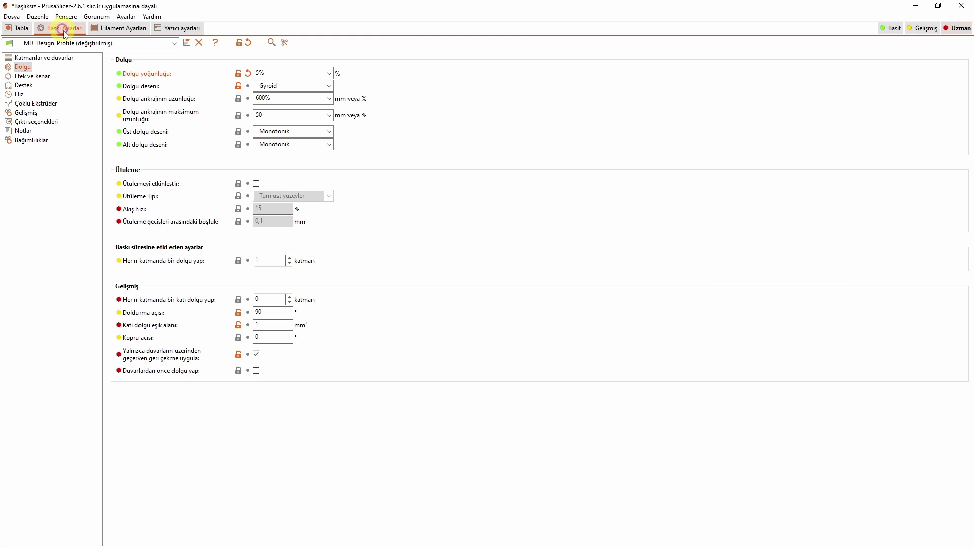
{"action": "left_click", "coordinate": [329, 72]}
{"action": "left_click", "coordinate": [309, 103]}
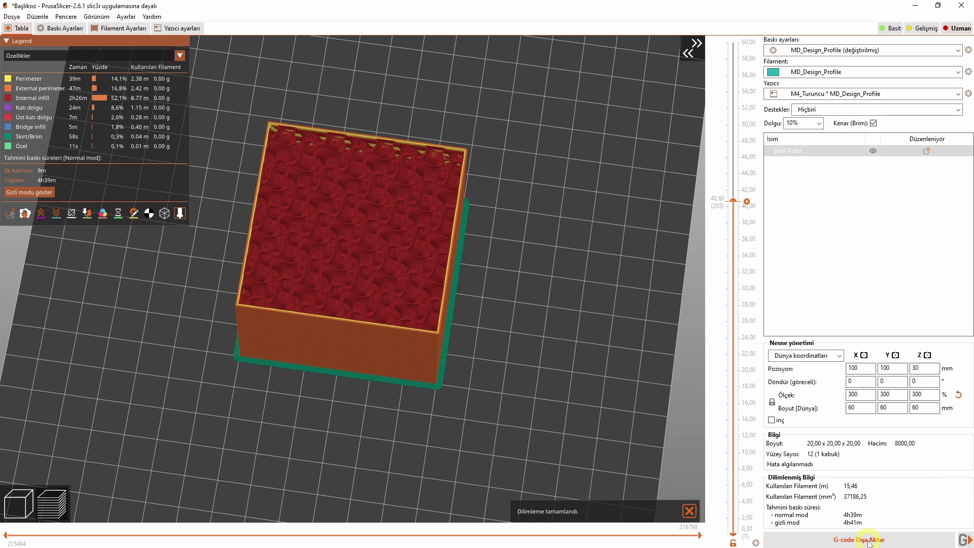
{"action": "scroll", "coordinate": [360, 254], "scroll_direction": "up", "scroll_amount": 3}
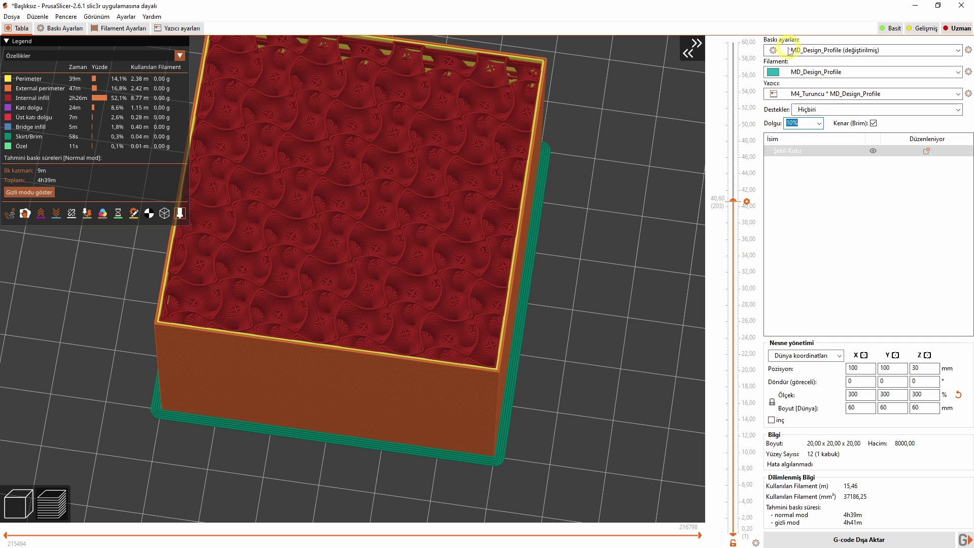
Raise the infill density to 70% and reslice the cube
{"action": "left_click", "coordinate": [819, 123]}
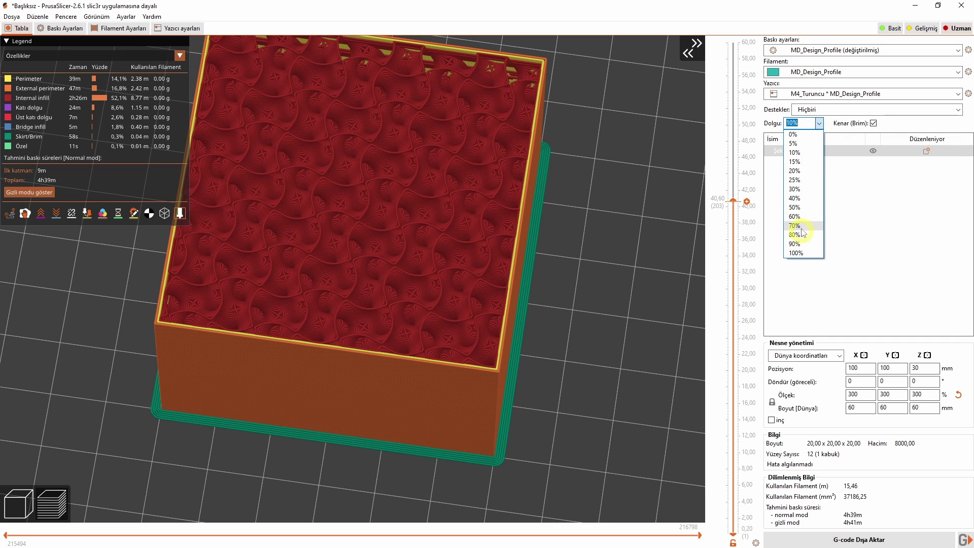
{"action": "left_click", "coordinate": [801, 225]}
{"action": "left_click", "coordinate": [868, 539]}
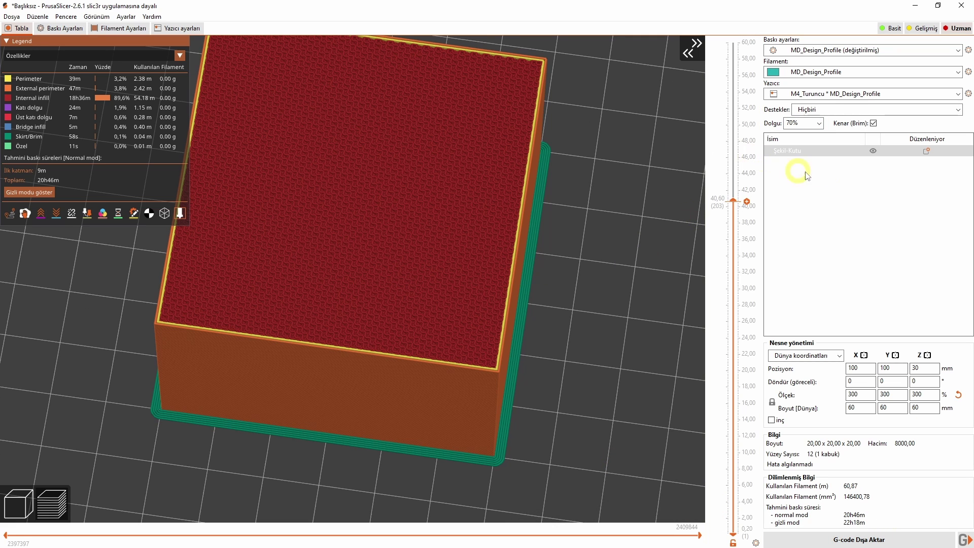
Set the infill density to 0% and reslice the cube
{"action": "left_click", "coordinate": [819, 124]}
{"action": "left_click", "coordinate": [801, 137]}
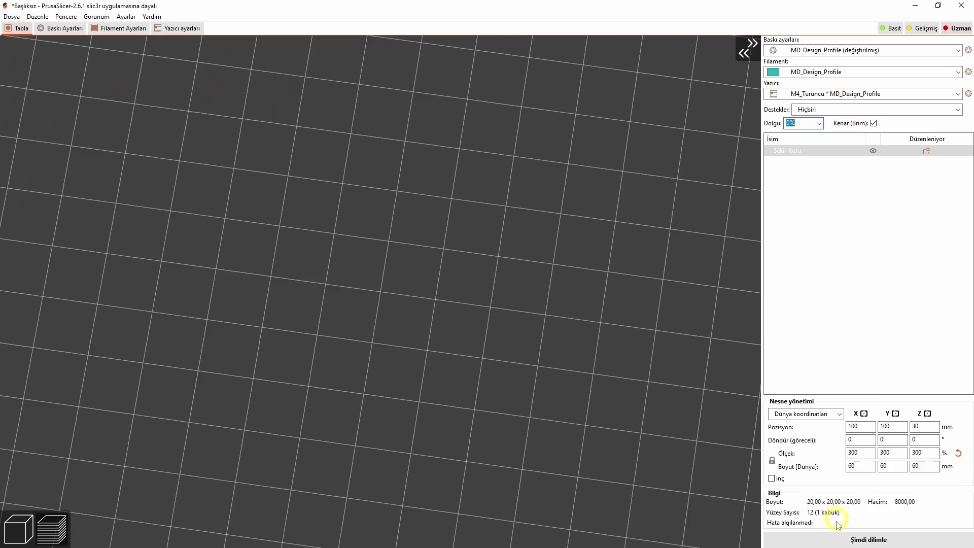
{"action": "left_click", "coordinate": [846, 537]}
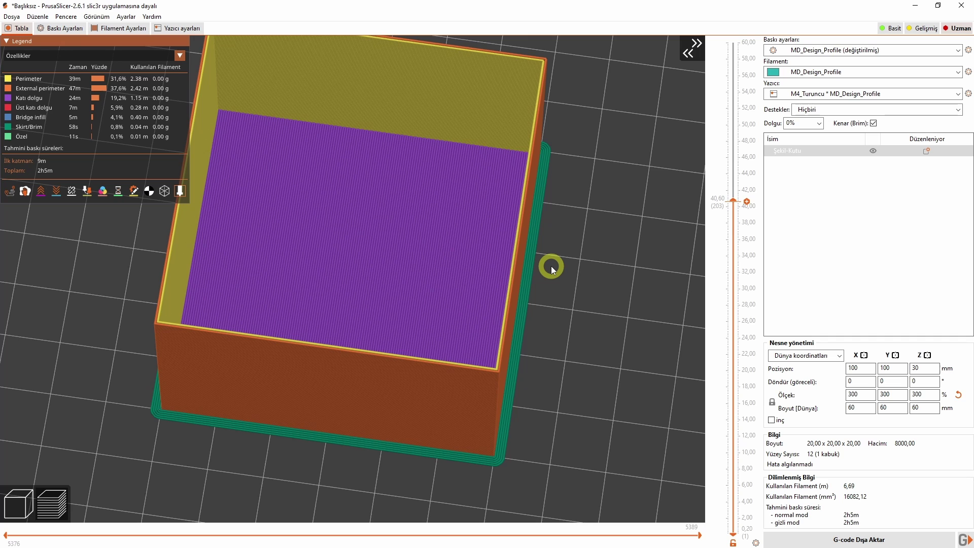
Slice the cube with the Düz çizgili infill pattern at 10% density and inspect the infill up close
{"action": "left_click", "coordinate": [64, 28]}
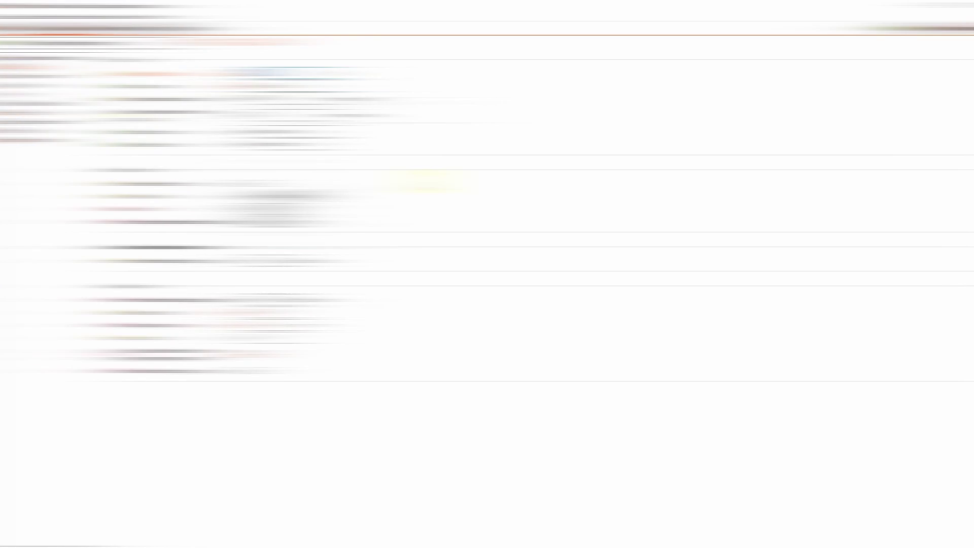
{"action": "left_click", "coordinate": [291, 86]}
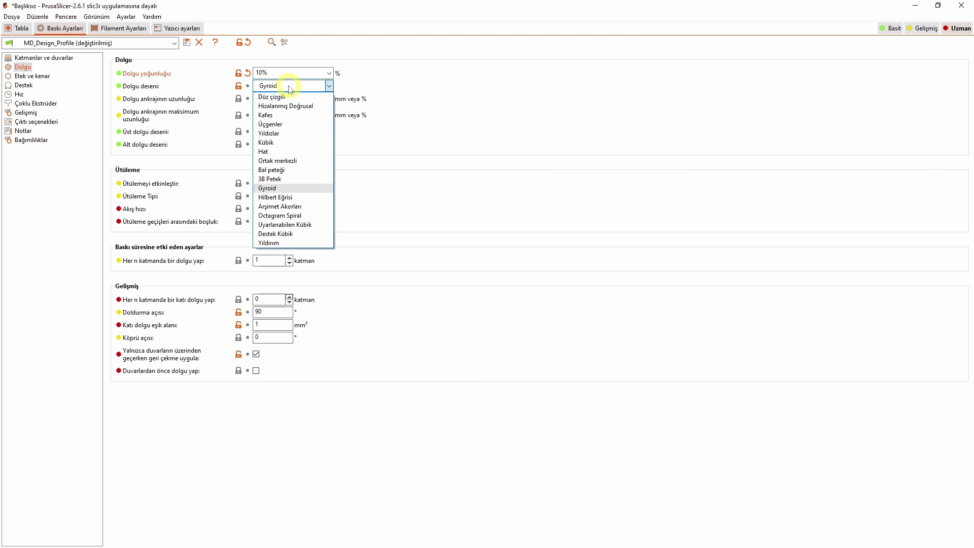
{"action": "left_click", "coordinate": [282, 97]}
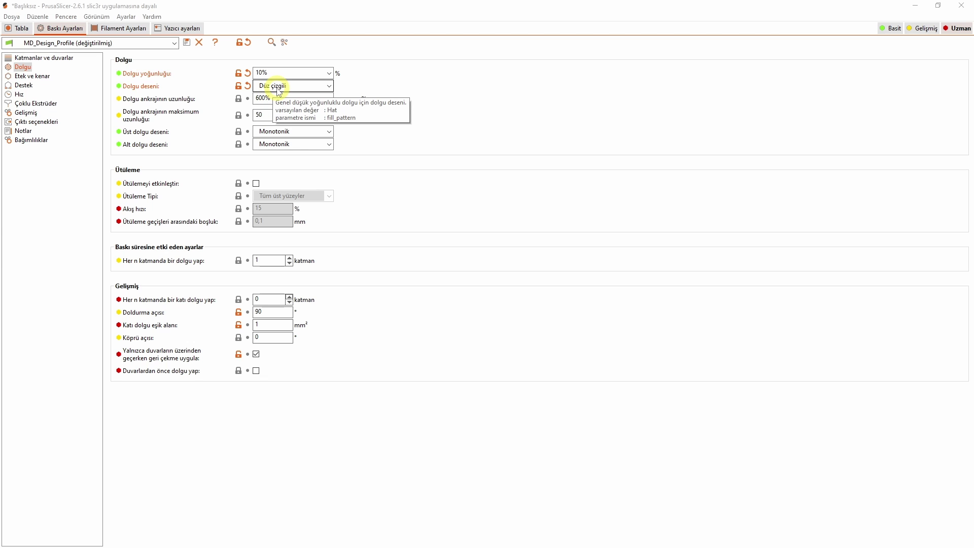
{"action": "left_click", "coordinate": [18, 27]}
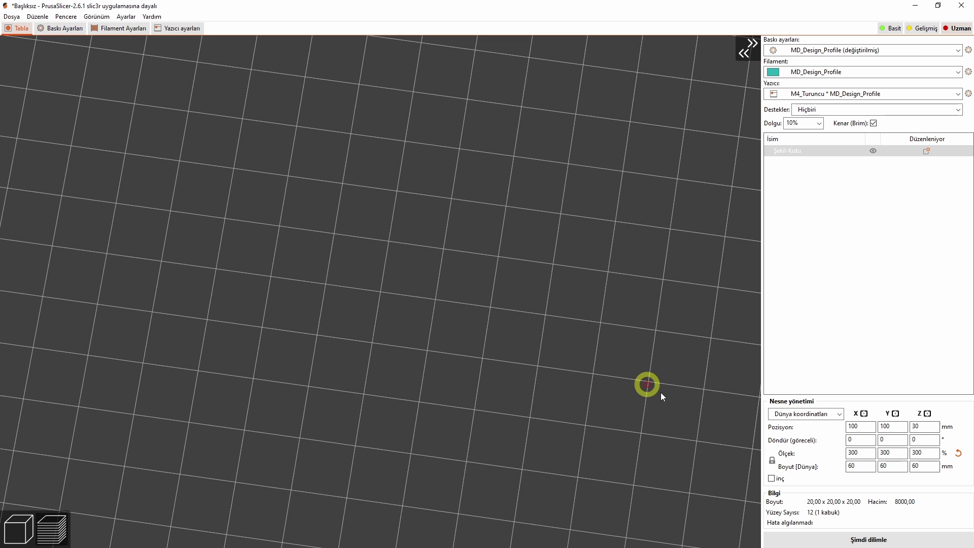
{"action": "left_click", "coordinate": [835, 540]}
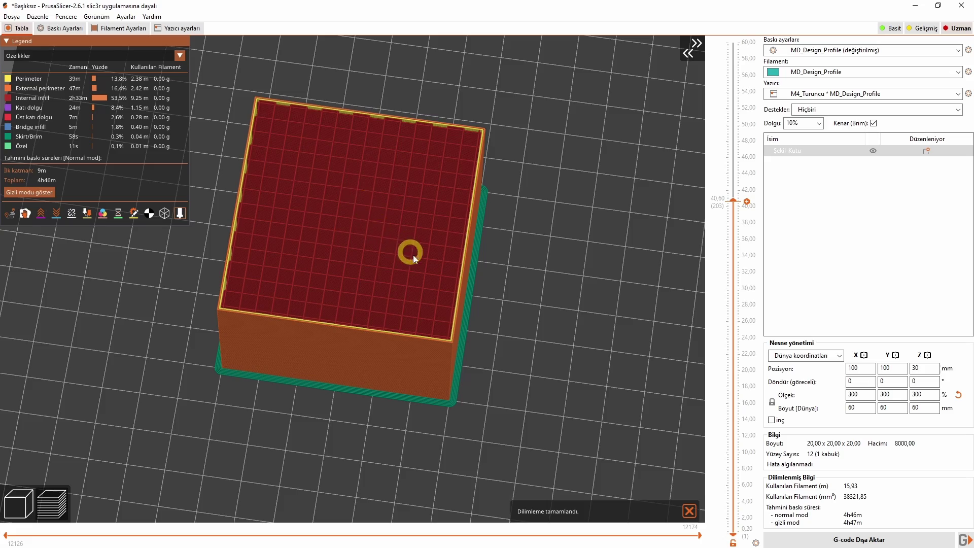
{"action": "left_click_drag", "start_coordinate": [413, 254], "coordinate": [373, 205]}
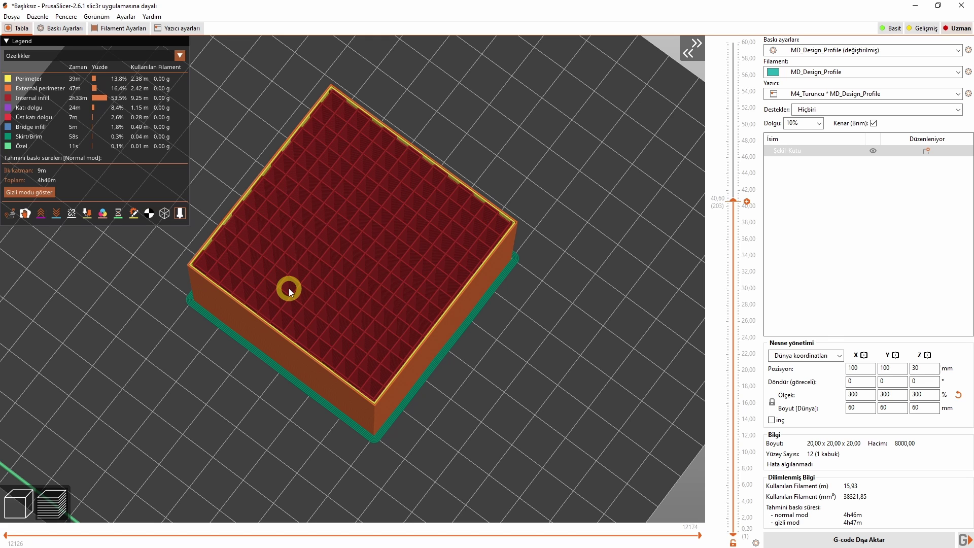
{"action": "scroll", "coordinate": [340, 278], "scroll_direction": "up", "scroll_amount": 5}
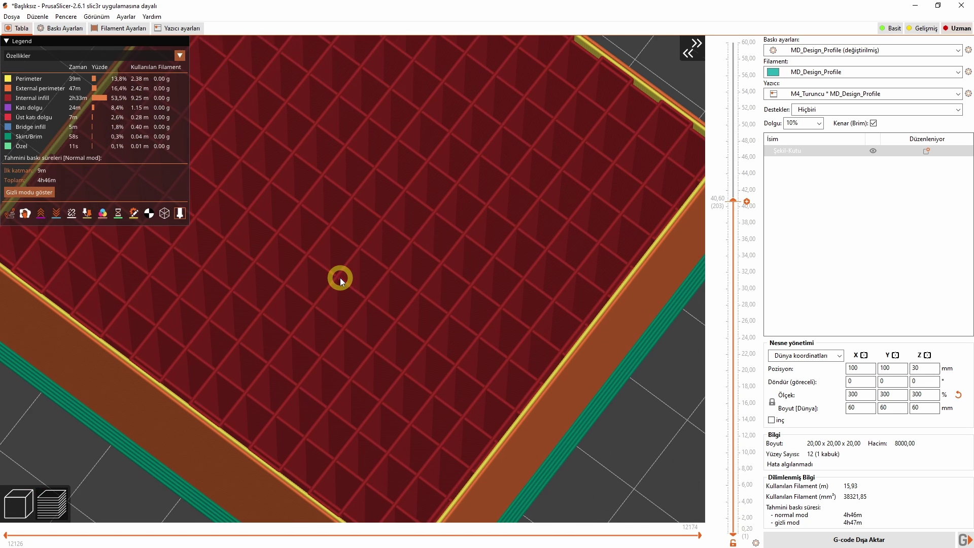
{"action": "scroll", "coordinate": [373, 315], "scroll_direction": "down", "scroll_amount": 3}
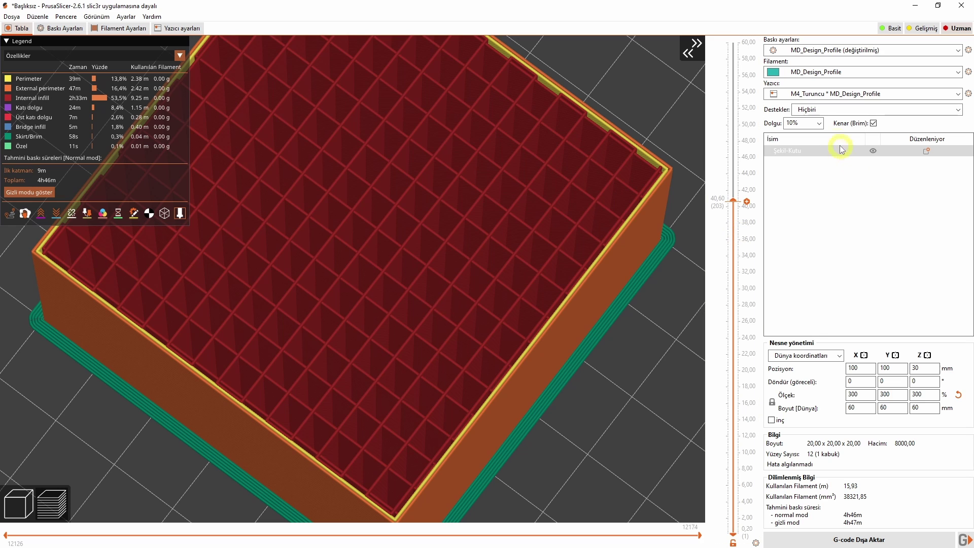
Change the infill pattern to Bal peteği and reslice the cube at 10% density
{"action": "left_click", "coordinate": [818, 123]}
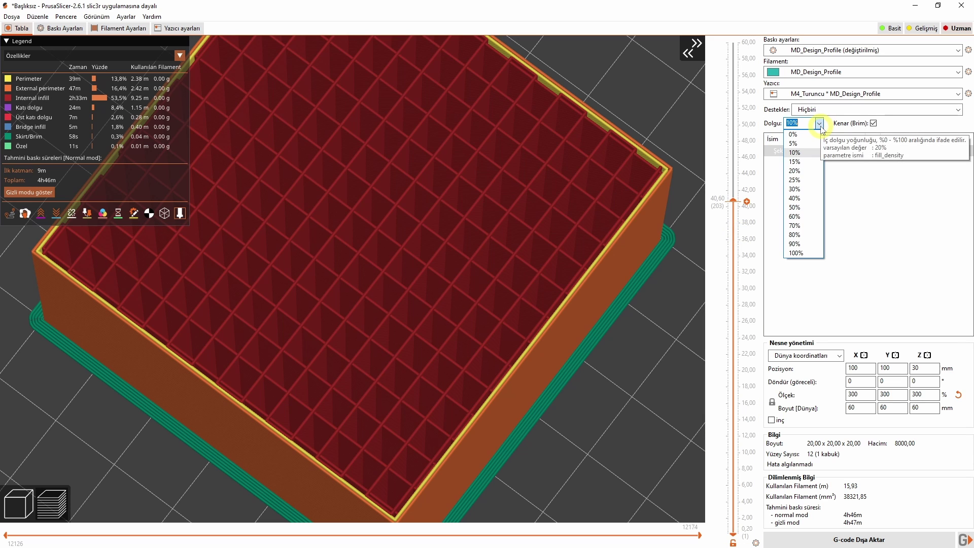
{"action": "left_click", "coordinate": [82, 44]}
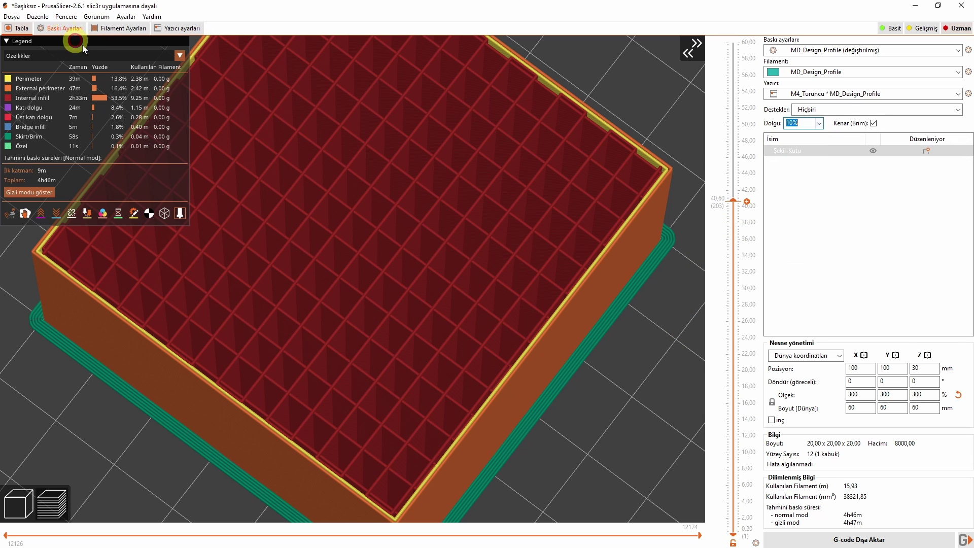
{"action": "left_click", "coordinate": [62, 28]}
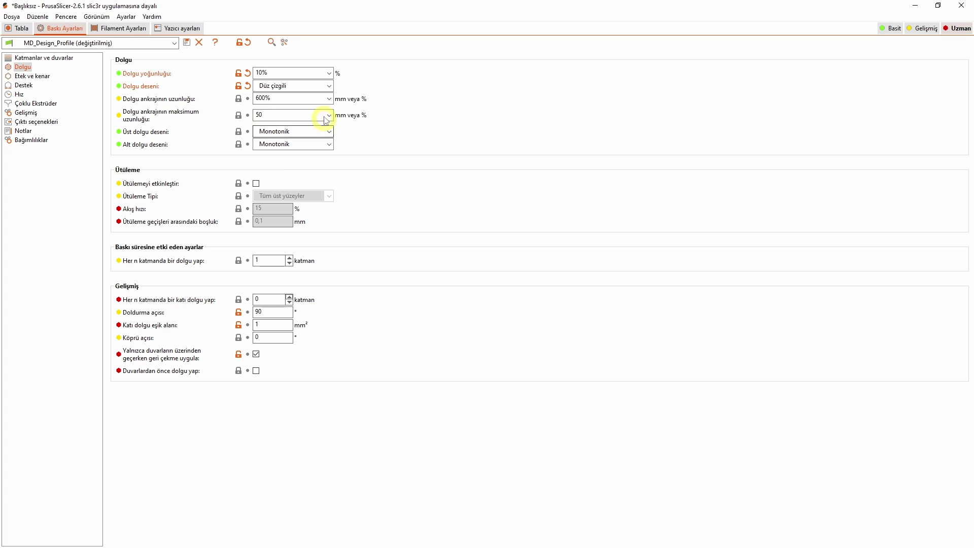
{"action": "left_click", "coordinate": [328, 85]}
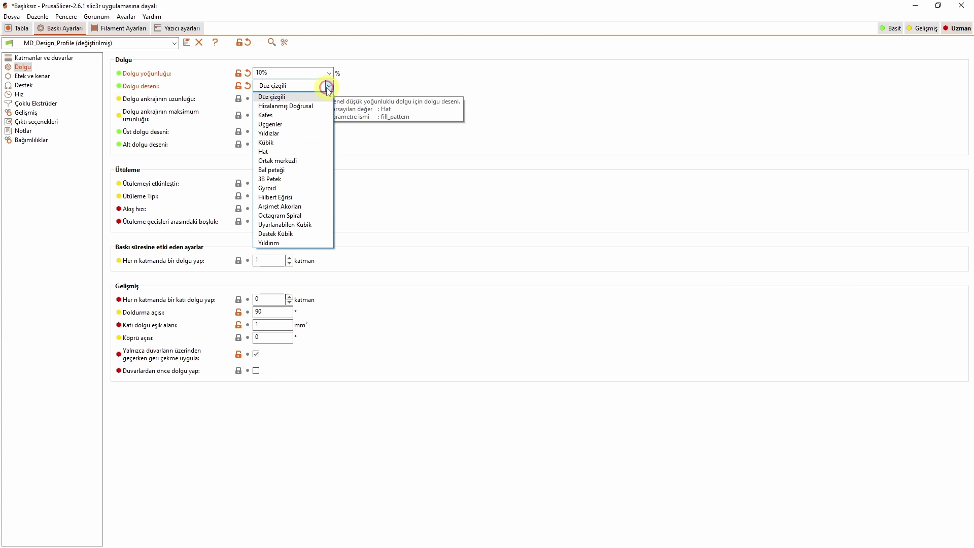
{"action": "left_click", "coordinate": [296, 169]}
{"action": "left_click", "coordinate": [19, 28]}
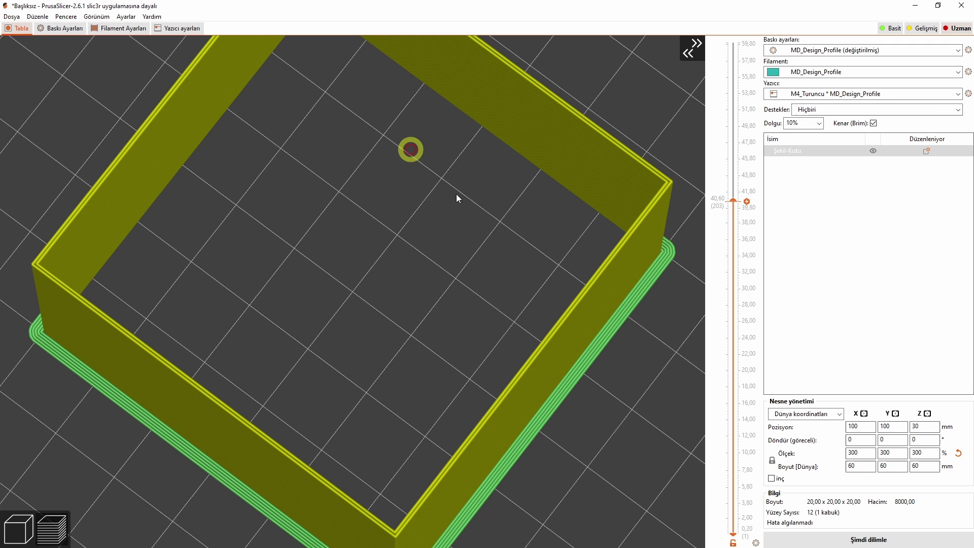
{"action": "left_click", "coordinate": [827, 539]}
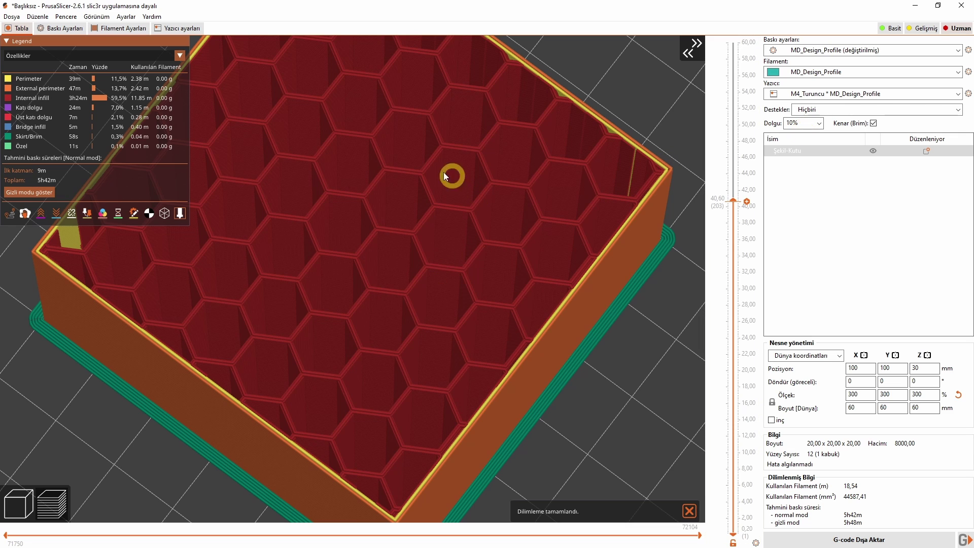
Set the infill density to 100%, accepting the switch to a rectilinear pattern, and preview the sliced cube at the 35.00 mm layer
{"action": "left_click", "coordinate": [819, 123]}
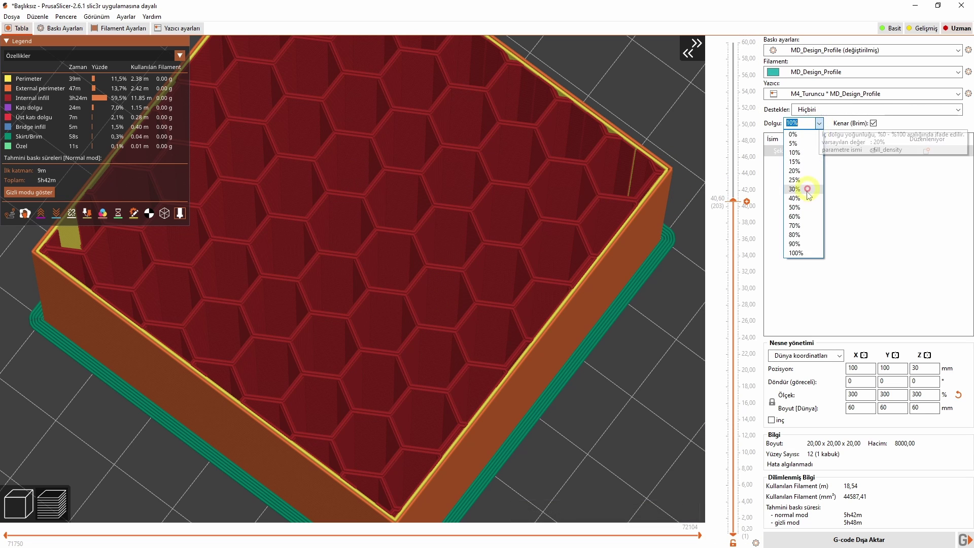
{"action": "left_click", "coordinate": [805, 254]}
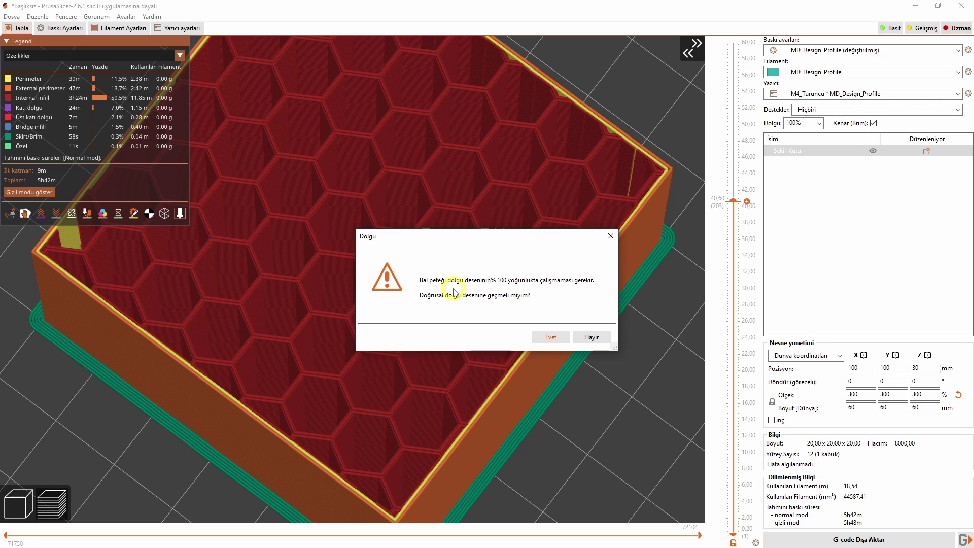
{"action": "left_click", "coordinate": [544, 338]}
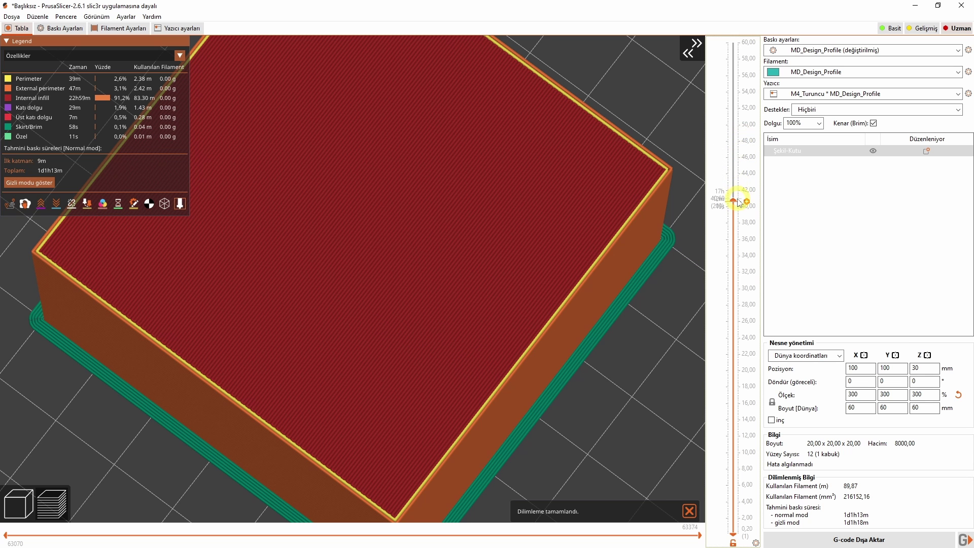
{"action": "left_click_drag", "start_coordinate": [733, 201], "coordinate": [737, 247]}
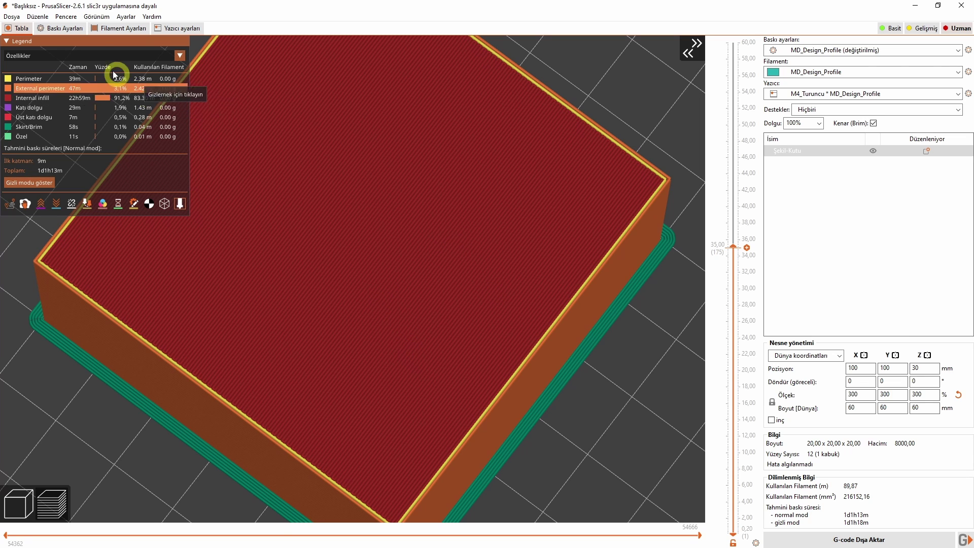
Try the Gyroid infill pattern at 100% density and accept the switch to a rectilinear pattern
{"action": "left_click", "coordinate": [60, 28]}
{"action": "left_click", "coordinate": [329, 86]}
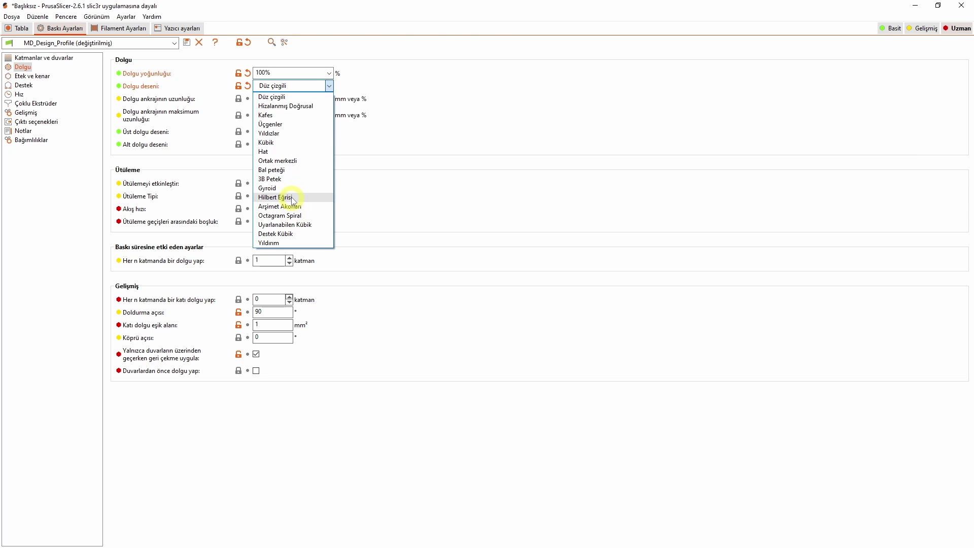
{"action": "left_click", "coordinate": [269, 188]}
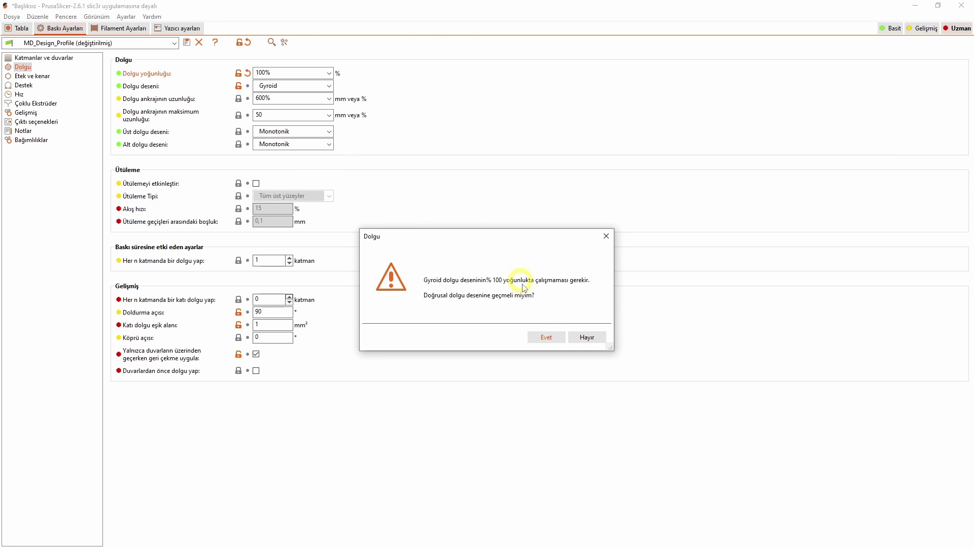
{"action": "left_click", "coordinate": [546, 337]}
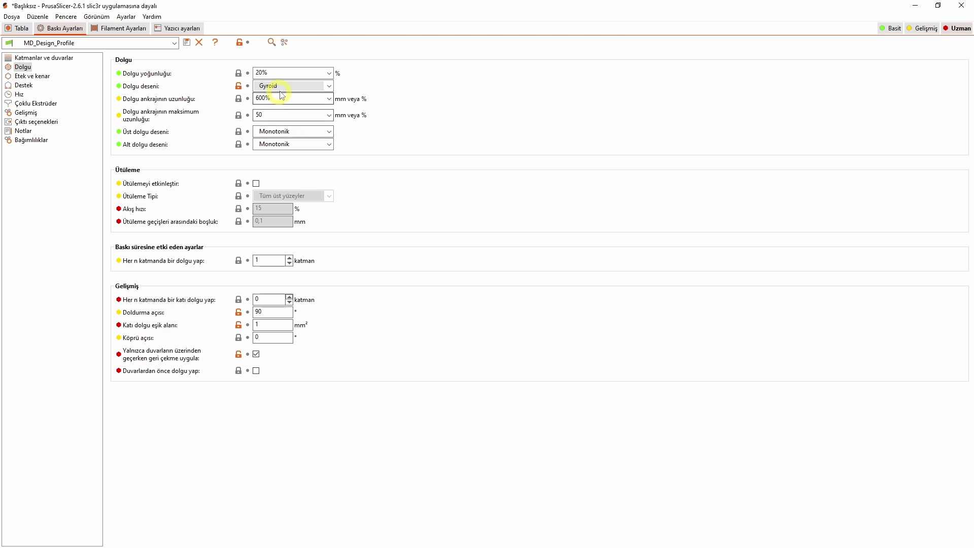
Slice the cube with the Gyroid infill pattern at 20% density
{"action": "left_click", "coordinate": [330, 73]}
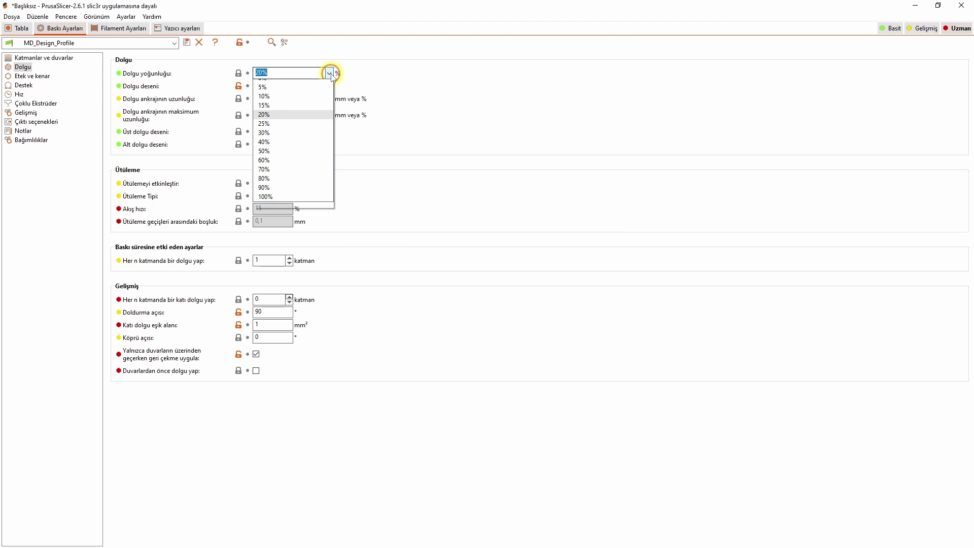
{"action": "left_click", "coordinate": [293, 118]}
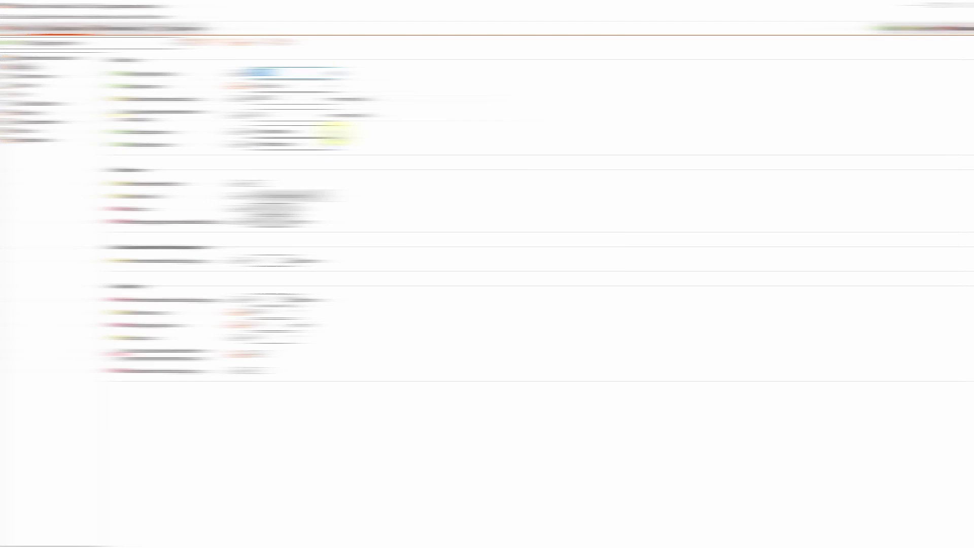
{"action": "left_click", "coordinate": [329, 85]}
{"action": "left_click", "coordinate": [300, 174]}
{"action": "left_click", "coordinate": [849, 540]}
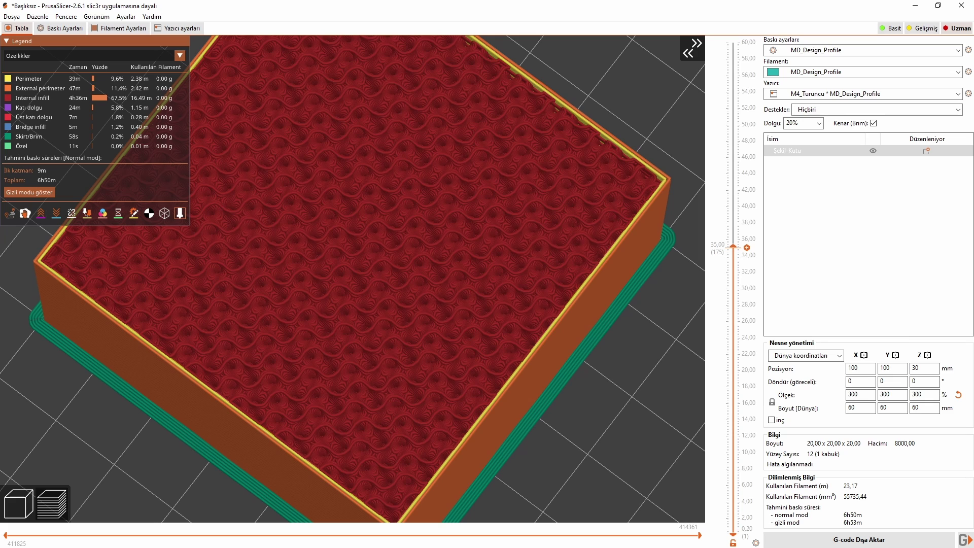
Change the infill pattern to Uyarlanabilen Kübik, reslice the cube at 20% density and inspect the infill from above
{"action": "left_click", "coordinate": [517, 362]}
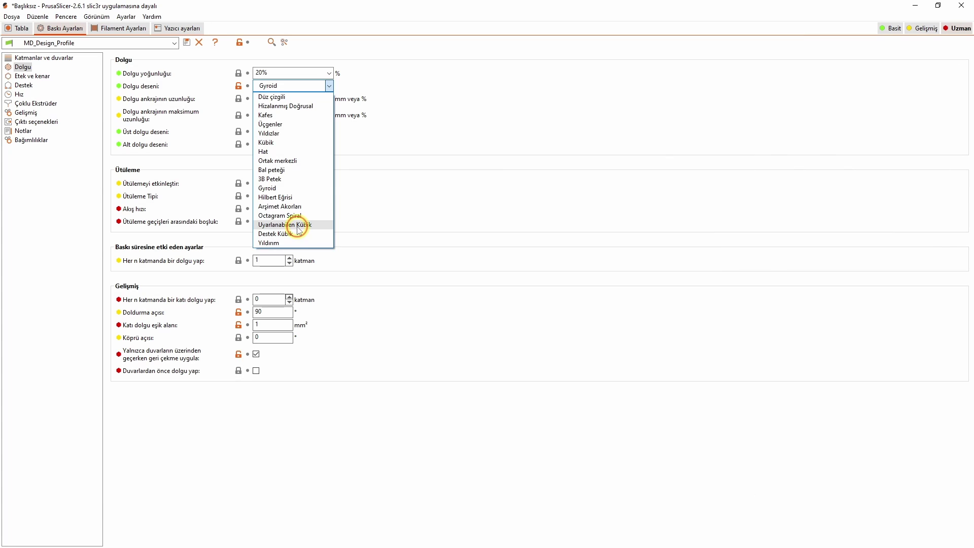
{"action": "left_click", "coordinate": [299, 225]}
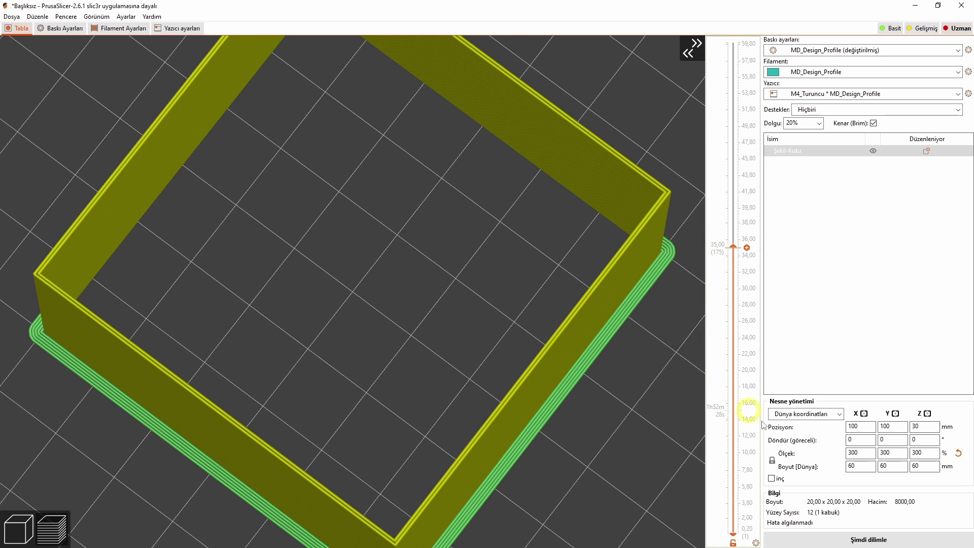
{"action": "scroll", "coordinate": [398, 396], "scroll_direction": "down", "scroll_amount": 5}
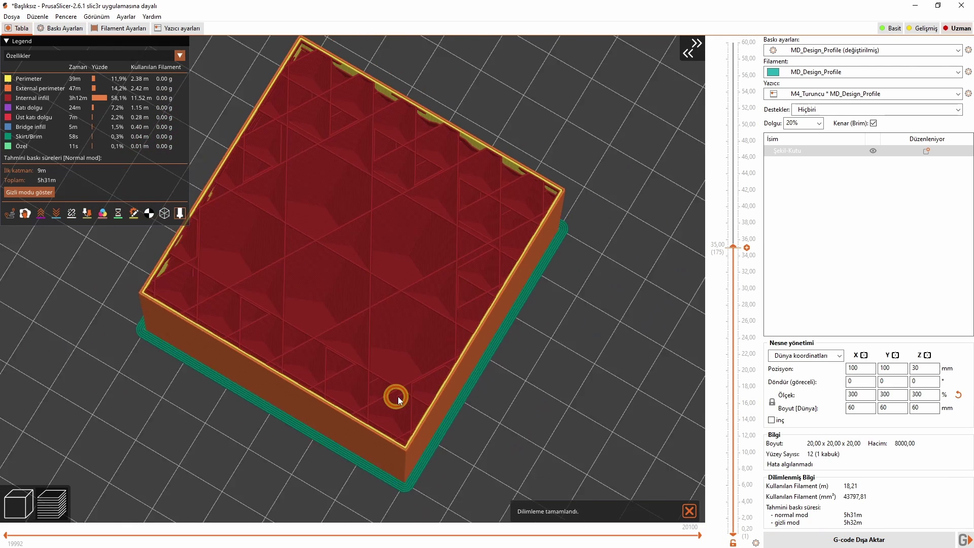
{"action": "mouse_move", "coordinate": [398, 397]}
{"action": "left_mouse_down"}
{"action": "mouse_move", "coordinate": [409, 396]}
{"action": "mouse_move", "coordinate": [391, 401]}
{"action": "left_mouse_up"}
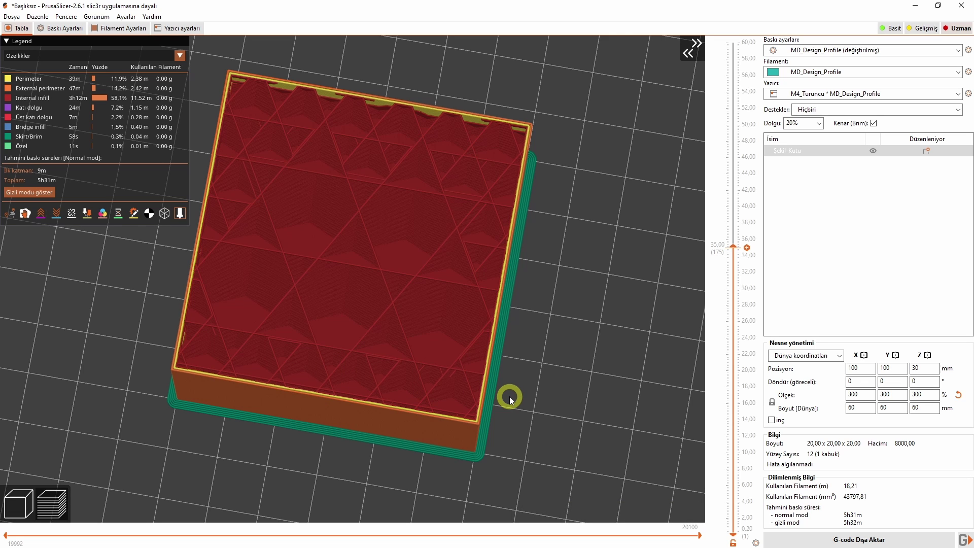
{"action": "left_click_drag", "start_coordinate": [509, 397], "coordinate": [443, 382]}
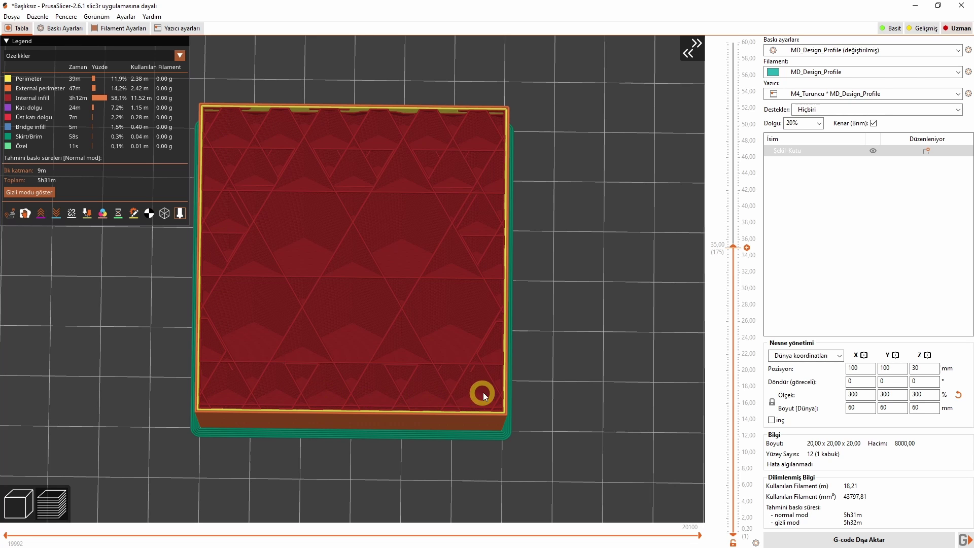
{"action": "right_click_drag", "start_coordinate": [404, 246], "coordinate": [454, 257]}
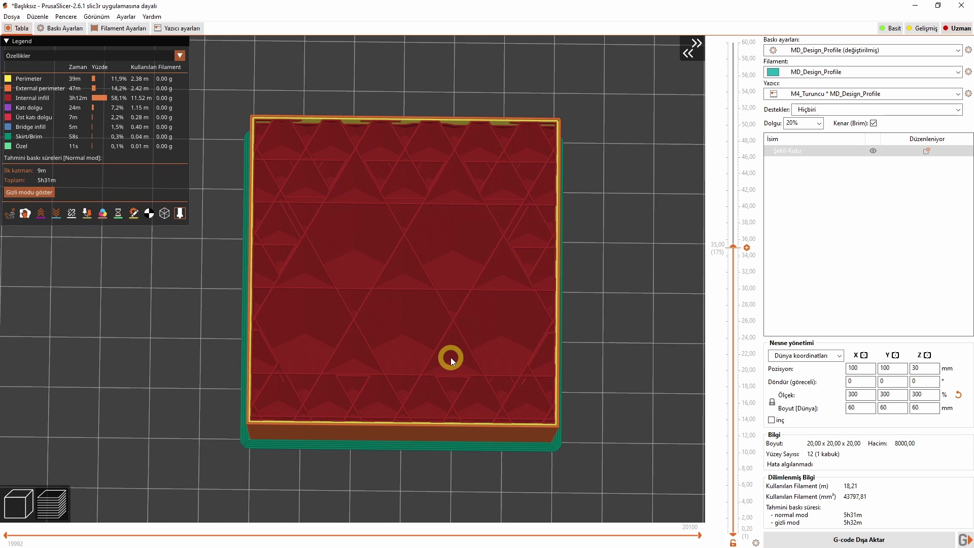
{"action": "left_click_drag", "start_coordinate": [451, 357], "coordinate": [419, 187]}
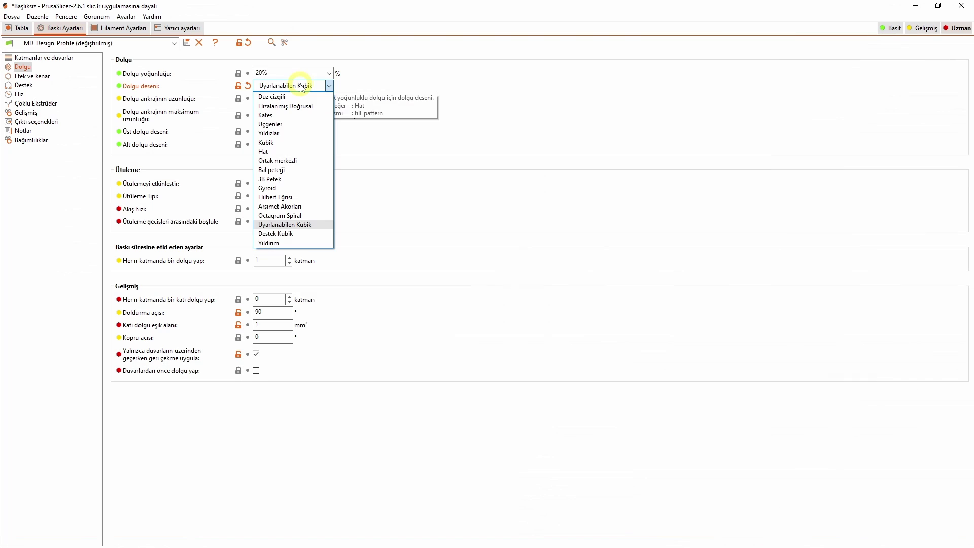
Switch the infill pattern to Bal peteği and reslice the cube at 20% density
{"action": "left_click", "coordinate": [296, 172]}
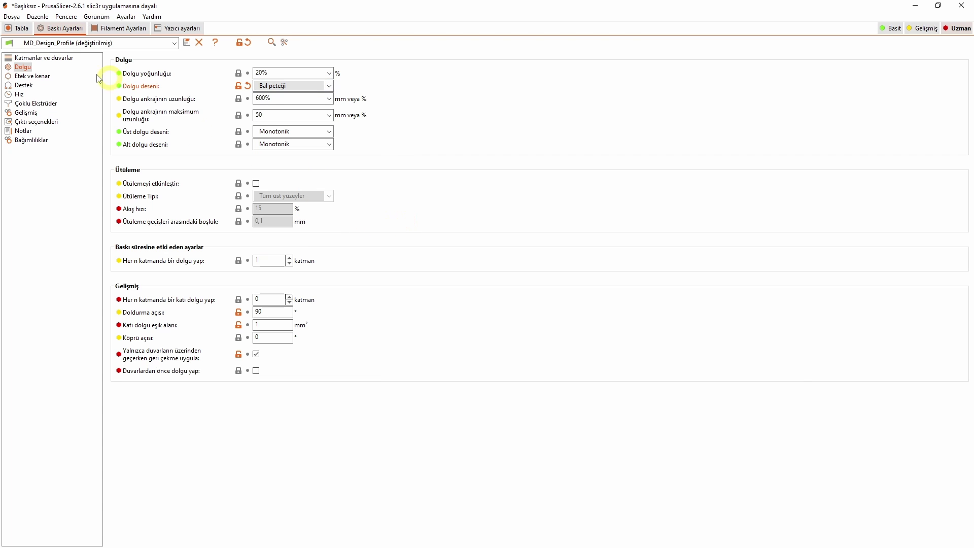
{"action": "left_click", "coordinate": [22, 34]}
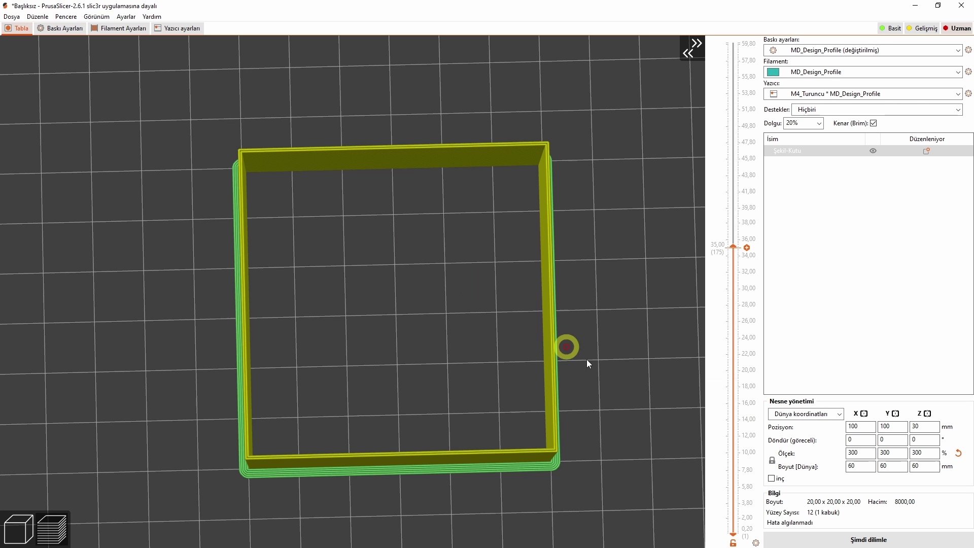
{"action": "key", "text": "1"}
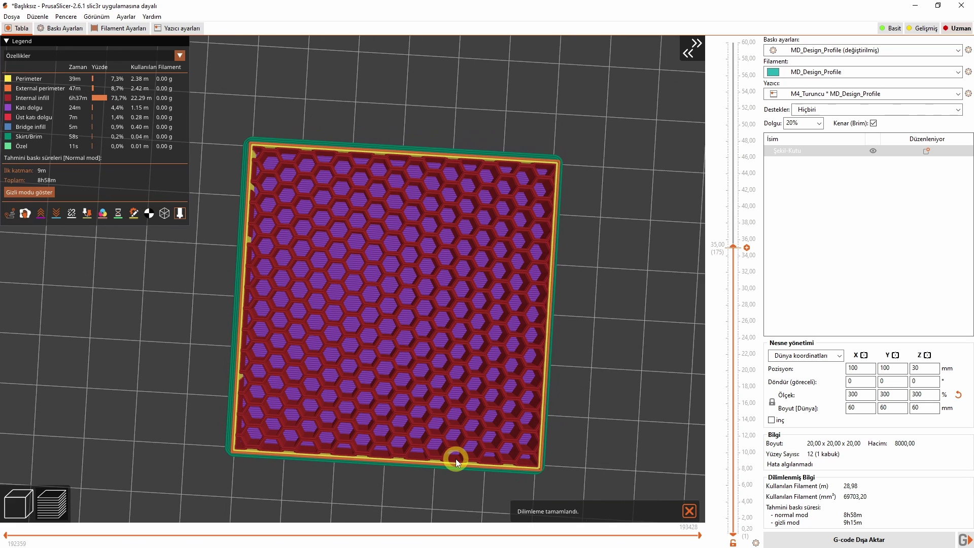
{"action": "left_click_drag", "start_coordinate": [464, 428], "coordinate": [461, 426]}
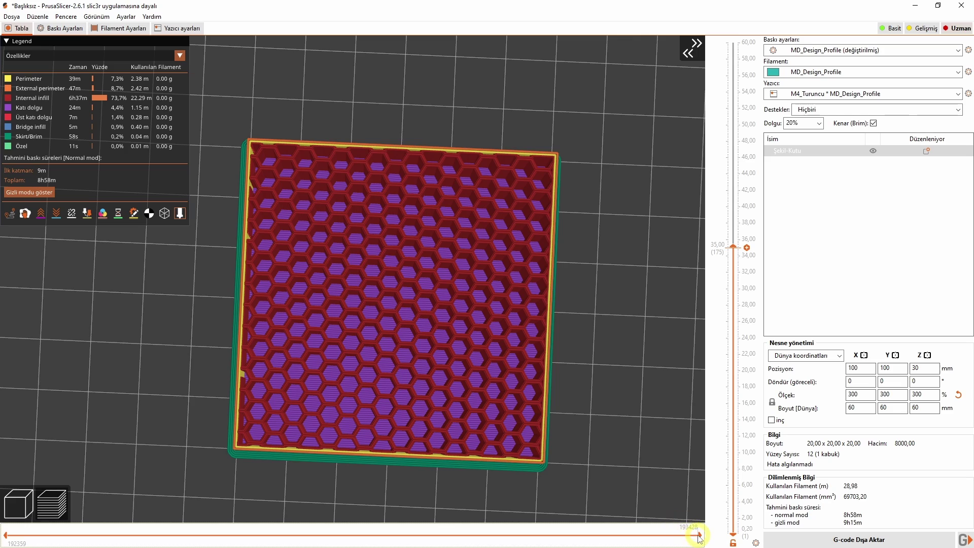
Step back through the toolpath moves of the 35.00 mm layer to inspect how the honeycomb infill is laid down
{"action": "mouse_move", "coordinate": [700, 535]}
{"action": "left_mouse_down"}
{"action": "mouse_move", "coordinate": [492, 536]}
{"action": "mouse_move", "coordinate": [565, 534]}
{"action": "left_mouse_up"}
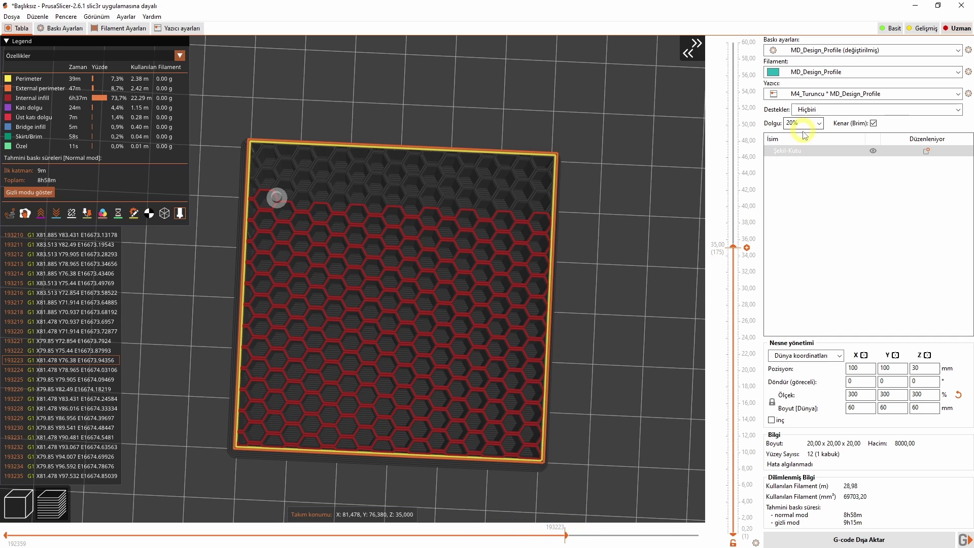
{"action": "left_click_drag", "start_coordinate": [318, 358], "coordinate": [499, 461]}
{"action": "middle_click_drag", "start_coordinate": [498, 459], "coordinate": [572, 393]}
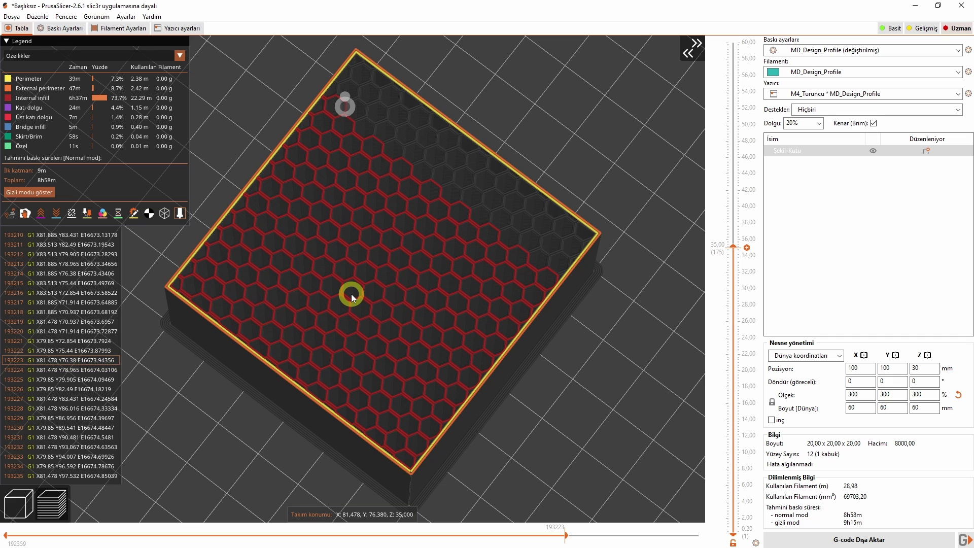
Set the infill pattern to Arşimet Akorları and reslice the cube to preview it at 20% density
{"action": "key", "text": "ctrl+2"}
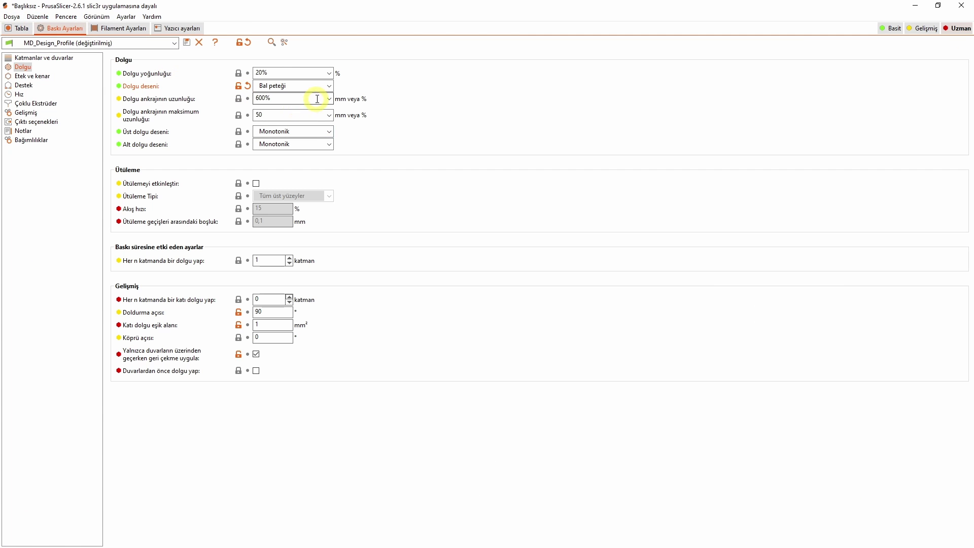
{"action": "left_click", "coordinate": [329, 86]}
{"action": "left_click", "coordinate": [311, 206]}
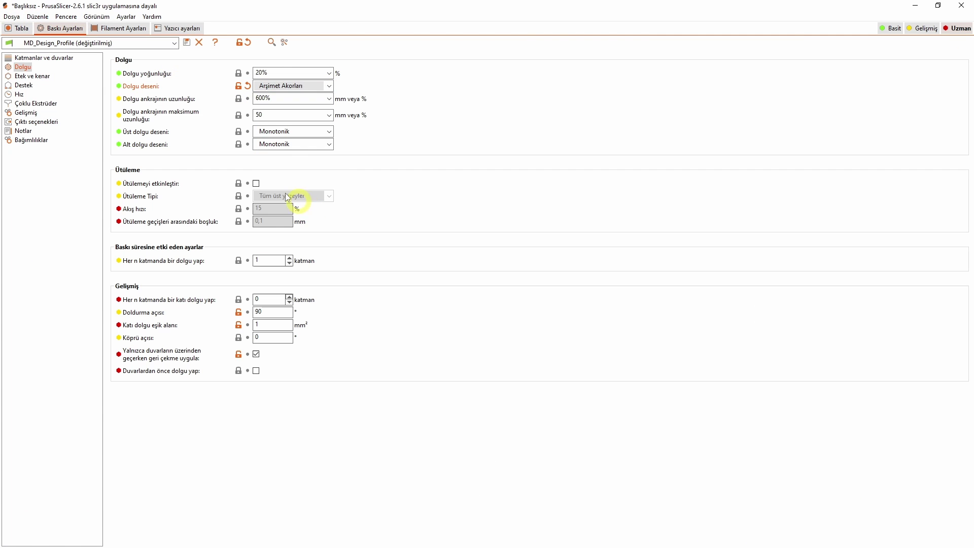
{"action": "left_click", "coordinate": [21, 29]}
{"action": "left_click", "coordinate": [837, 542]}
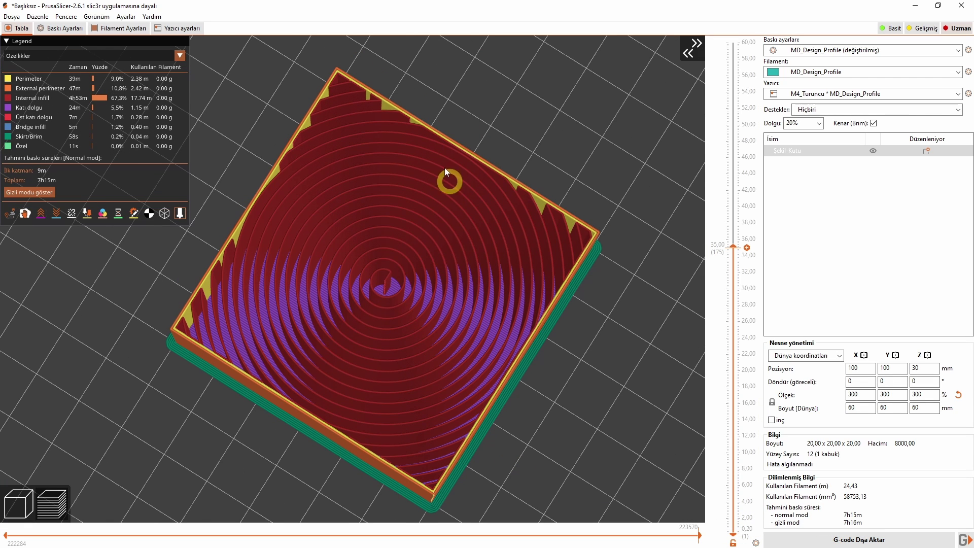
{"action": "left_click_drag", "start_coordinate": [461, 398], "coordinate": [583, 431]}
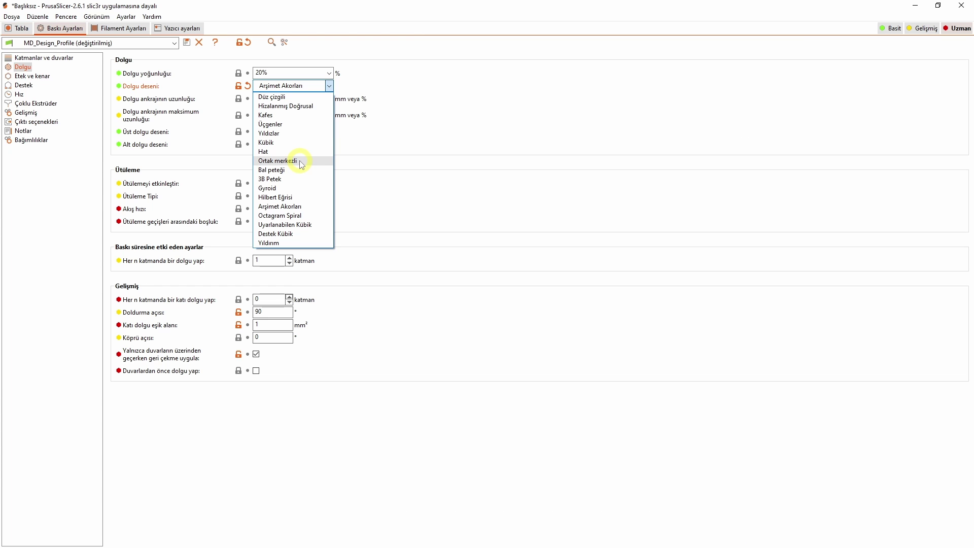
Set the infill pattern to Ortak merkezli, reslice the cube and inspect the concentric infill from several angles
{"action": "left_click", "coordinate": [278, 161]}
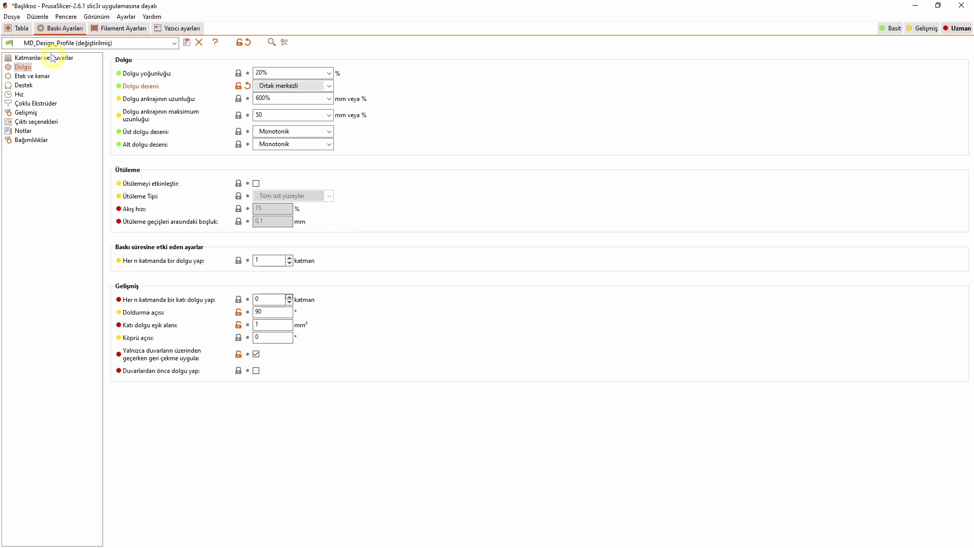
{"action": "left_click", "coordinate": [18, 28]}
{"action": "left_click", "coordinate": [830, 542]}
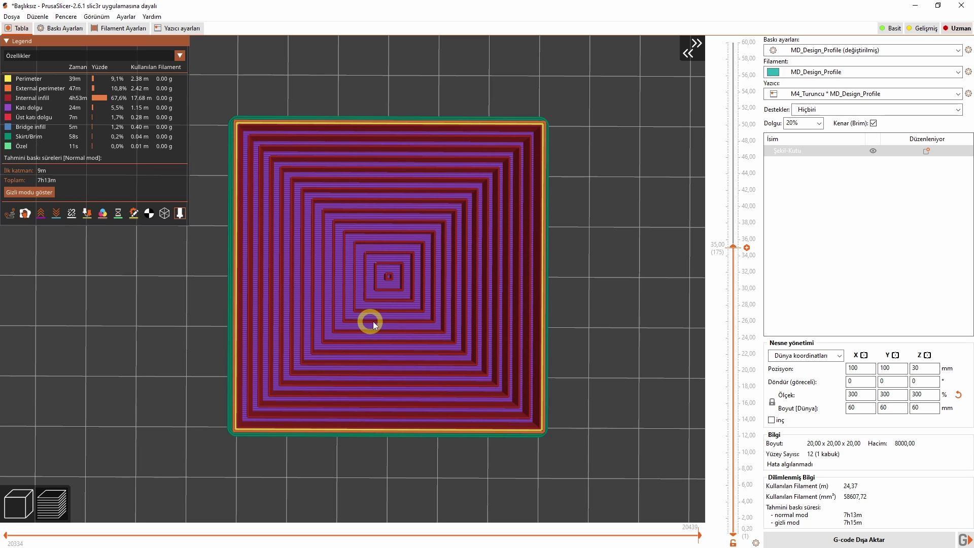
{"action": "left_click_drag", "start_coordinate": [379, 336], "coordinate": [413, 375]}
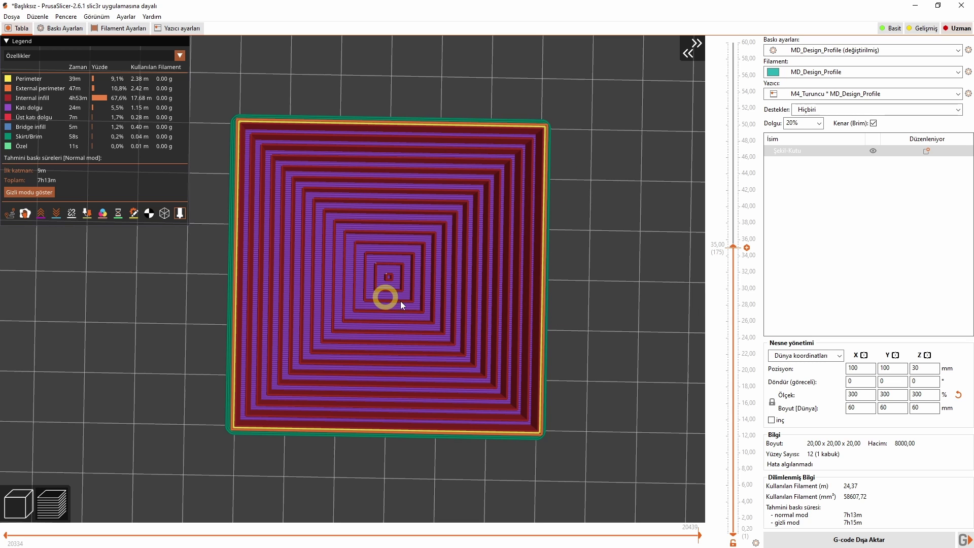
{"action": "left_click_drag", "start_coordinate": [410, 348], "coordinate": [529, 406]}
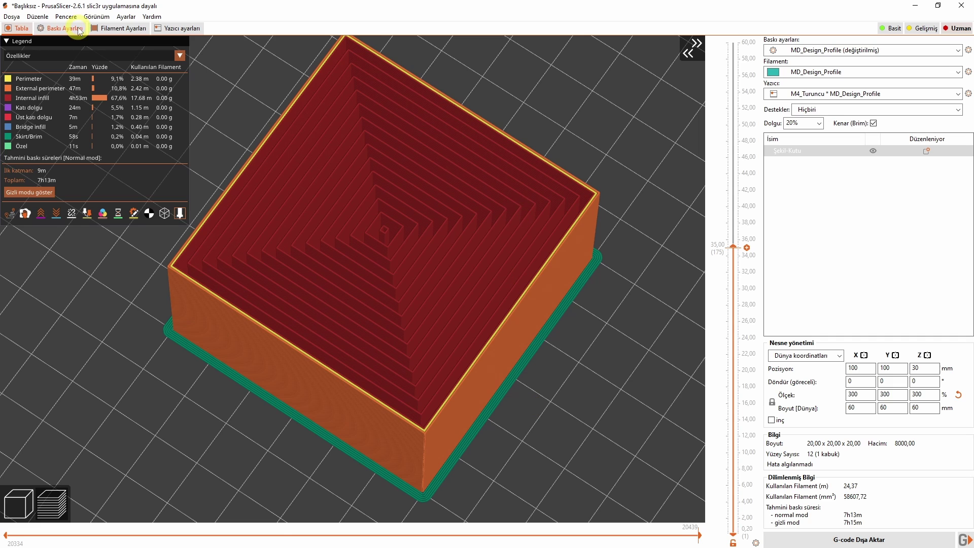
Return the infill pattern to Gyroid and reslice the cube at 20% density
{"action": "left_click", "coordinate": [60, 28]}
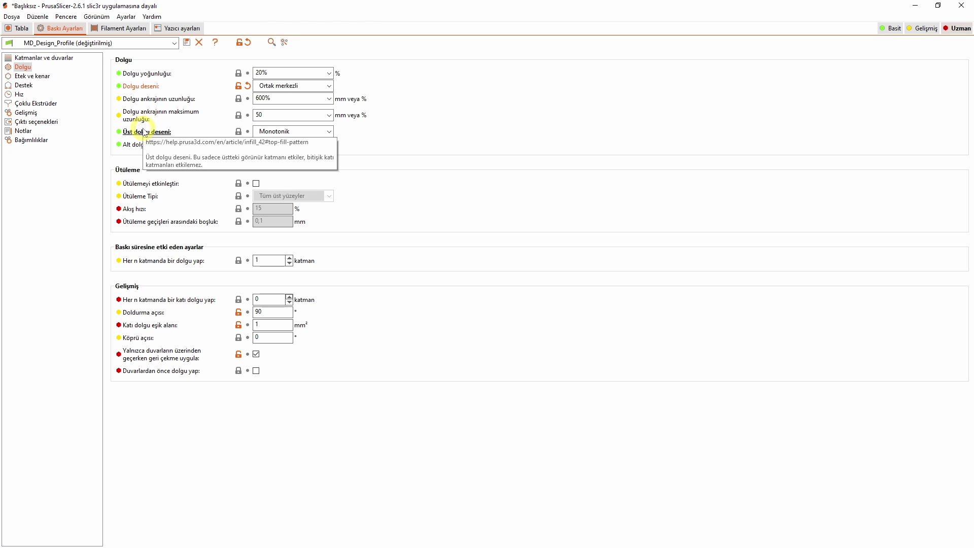
{"action": "mouse_move", "coordinate": [146, 123]}
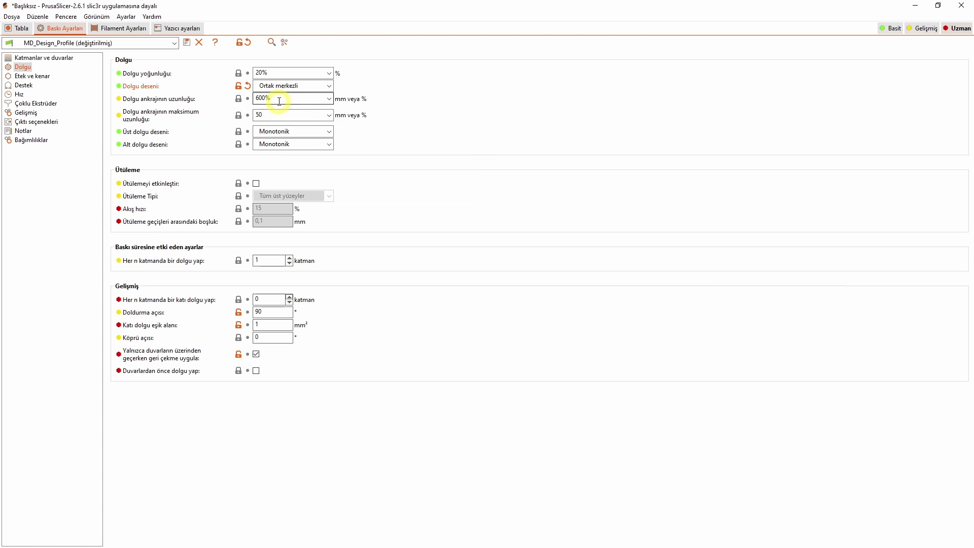
{"action": "left_click", "coordinate": [330, 86]}
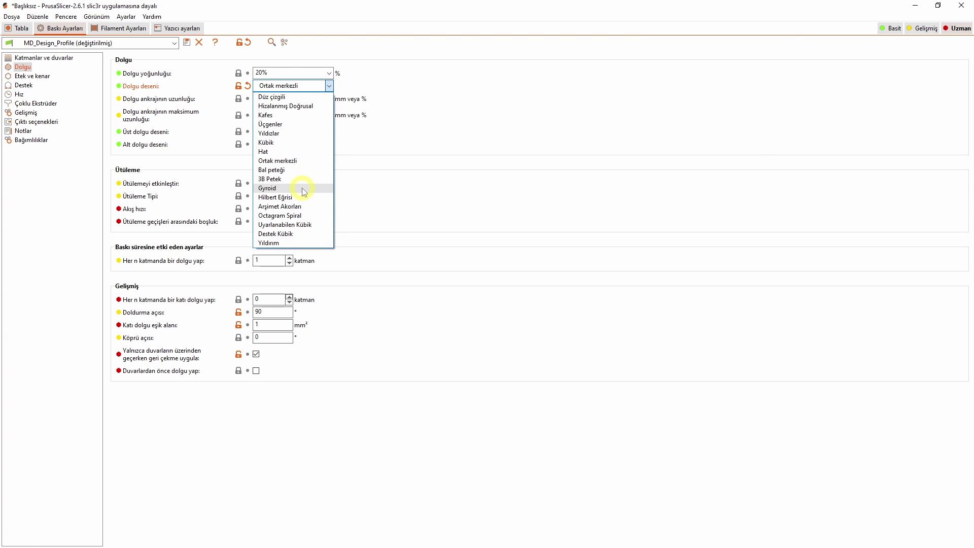
{"action": "left_click", "coordinate": [269, 188]}
{"action": "left_click", "coordinate": [18, 28]}
{"action": "left_click", "coordinate": [830, 540]}
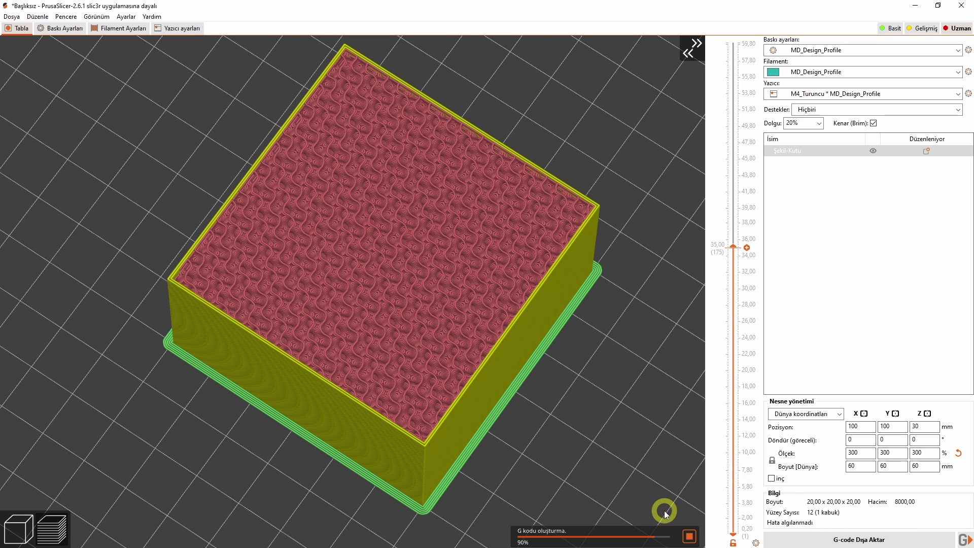
Reduce the infill density to 5%, reslice the cube and set the 35.00 mm layer's toolpath just short of its final move
{"action": "left_click", "coordinate": [819, 123]}
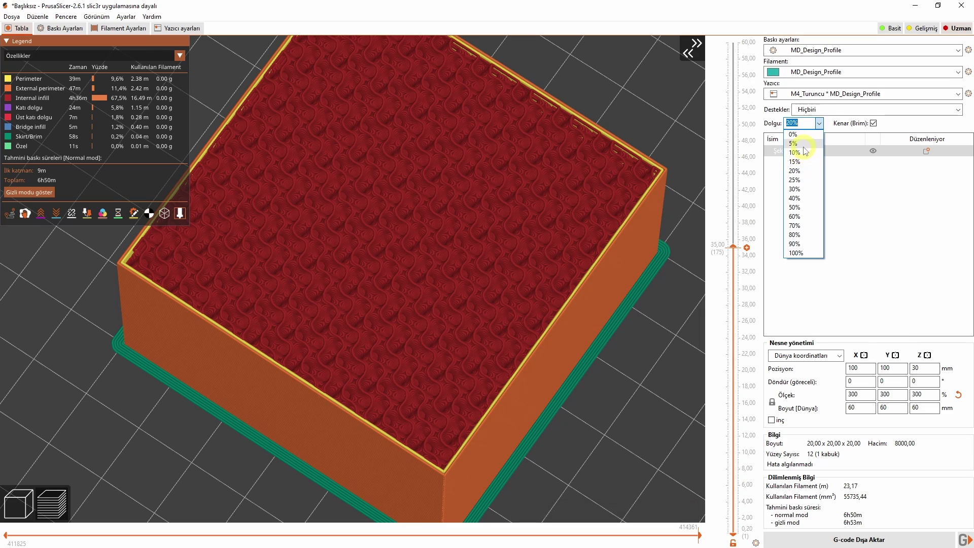
{"action": "left_click", "coordinate": [793, 143]}
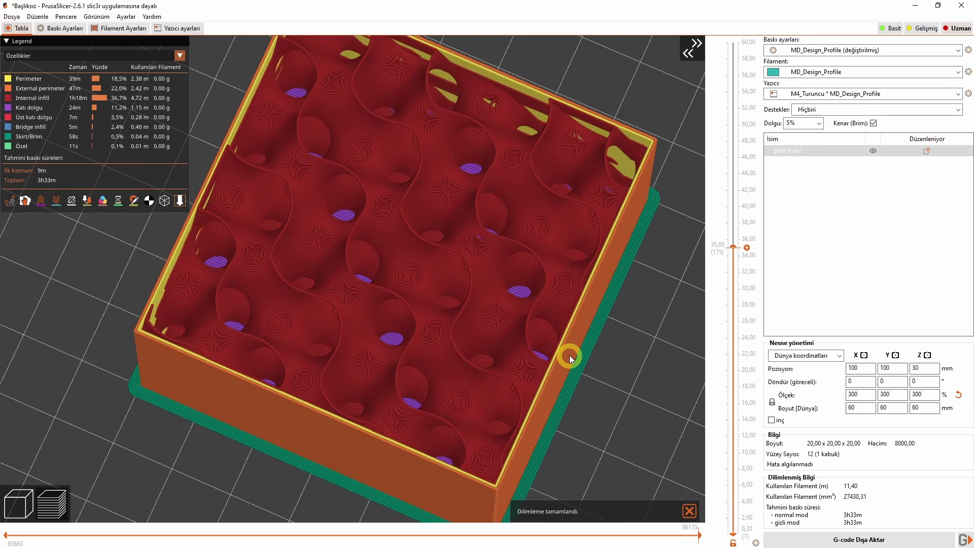
{"action": "left_click", "coordinate": [674, 535]}
{"action": "left_click_drag", "start_coordinate": [674, 537], "coordinate": [698, 537]}
{"action": "scroll", "coordinate": [377, 456], "scroll_direction": "down", "scroll_amount": 3}
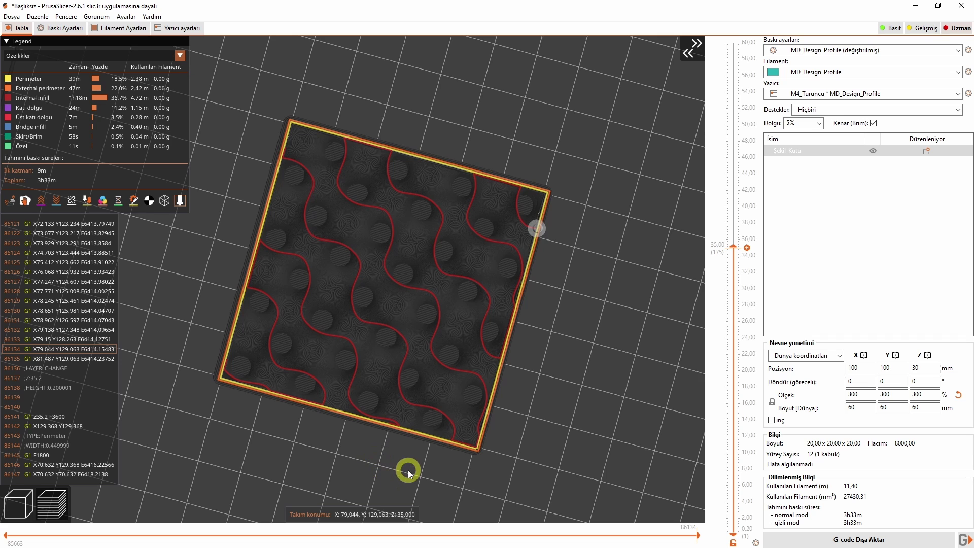
Examine the 5% Gyroid infill from above, including where its lines meet the inner perimeter of the 35.00 mm layer
{"action": "key", "text": "1"}
{"action": "scroll", "coordinate": [428, 421], "scroll_direction": "up", "scroll_amount": 5}
{"action": "middle_click_drag", "start_coordinate": [419, 422], "coordinate": [450, 343]}
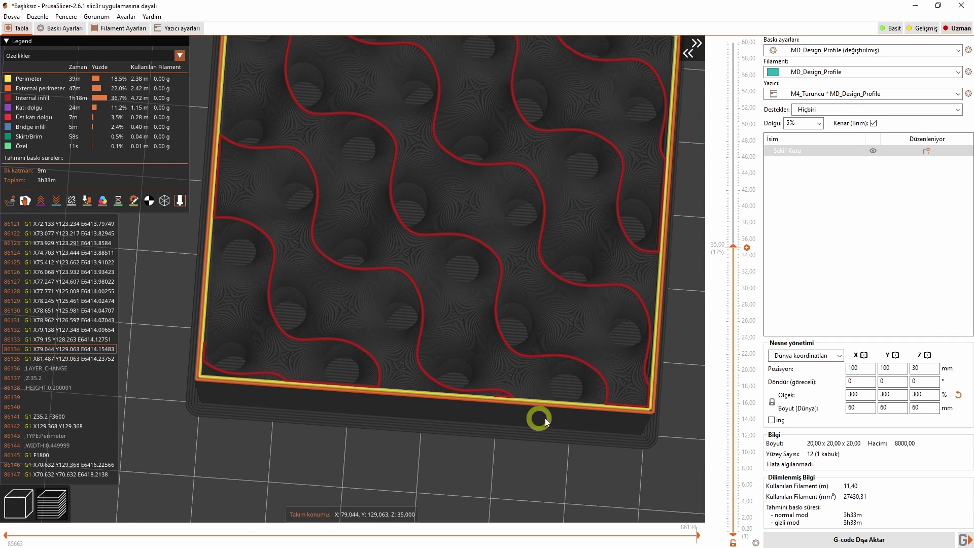
{"action": "scroll", "coordinate": [538, 416], "scroll_direction": "up", "scroll_amount": 4}
{"action": "middle_click_drag", "start_coordinate": [531, 368], "coordinate": [487, 304]}
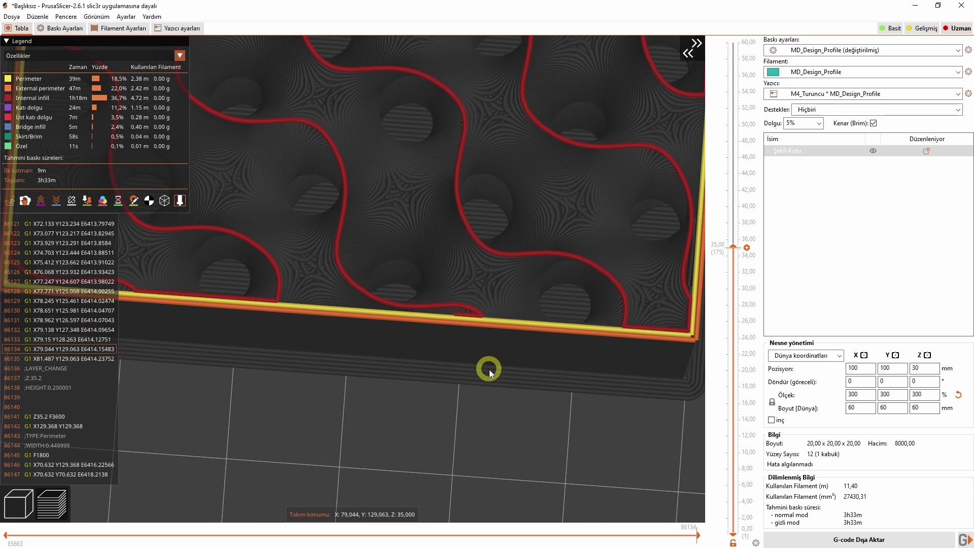
{"action": "scroll", "coordinate": [494, 365], "scroll_direction": "up", "scroll_amount": 4}
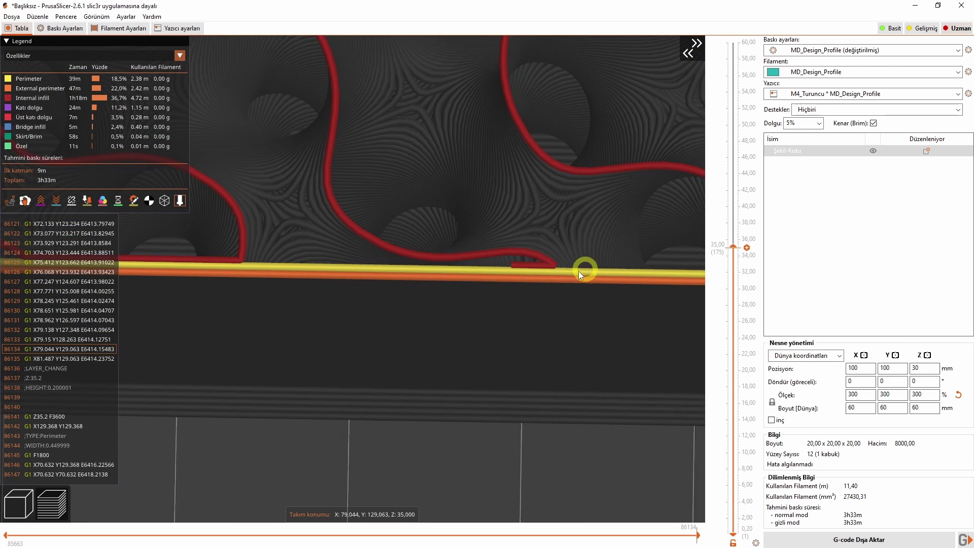
{"action": "left_click_drag", "start_coordinate": [583, 269], "coordinate": [381, 289]}
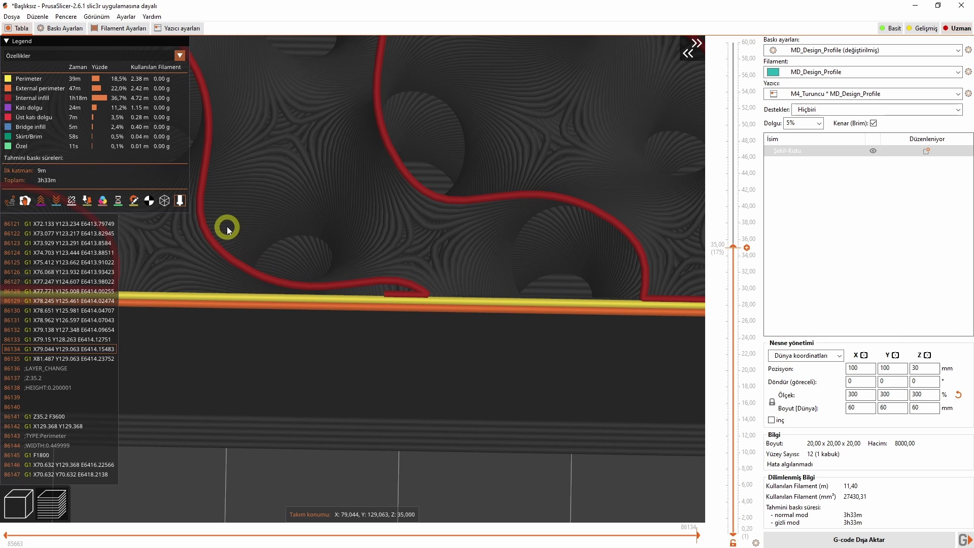
{"action": "left_click_drag", "start_coordinate": [227, 222], "coordinate": [311, 244]}
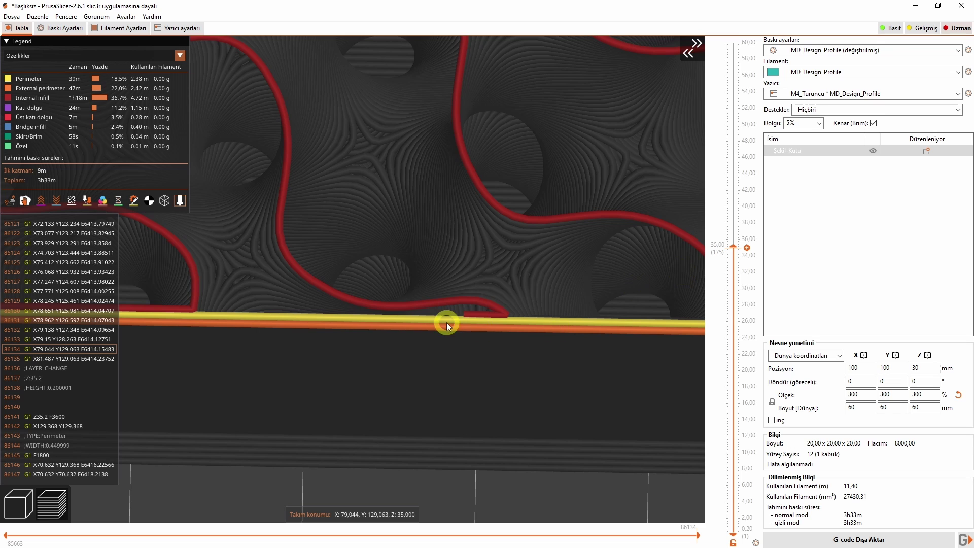
{"action": "left_click_drag", "start_coordinate": [622, 304], "coordinate": [498, 326]}
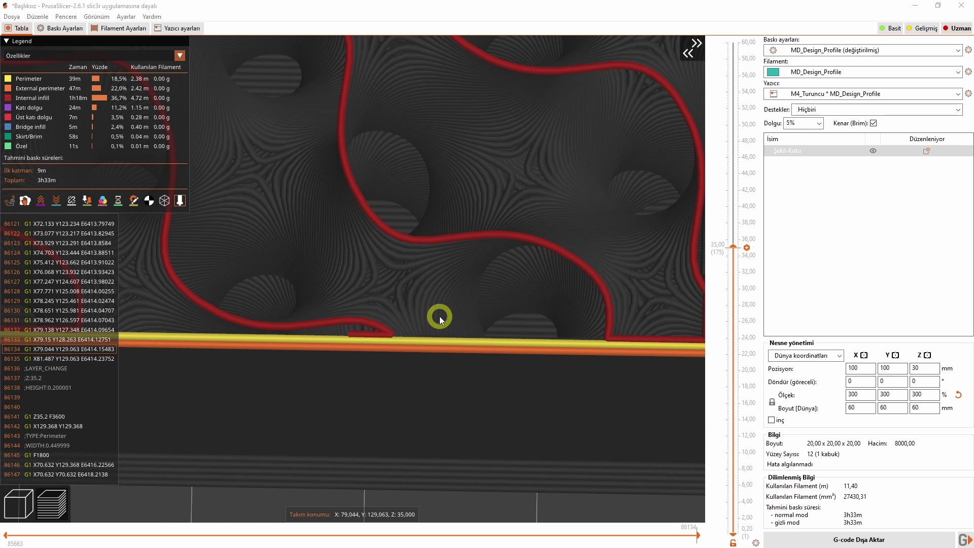
{"action": "scroll", "coordinate": [439, 317], "scroll_direction": "down", "scroll_amount": 3}
{"action": "scroll", "coordinate": [240, 154], "scroll_direction": "down", "scroll_amount": 3}
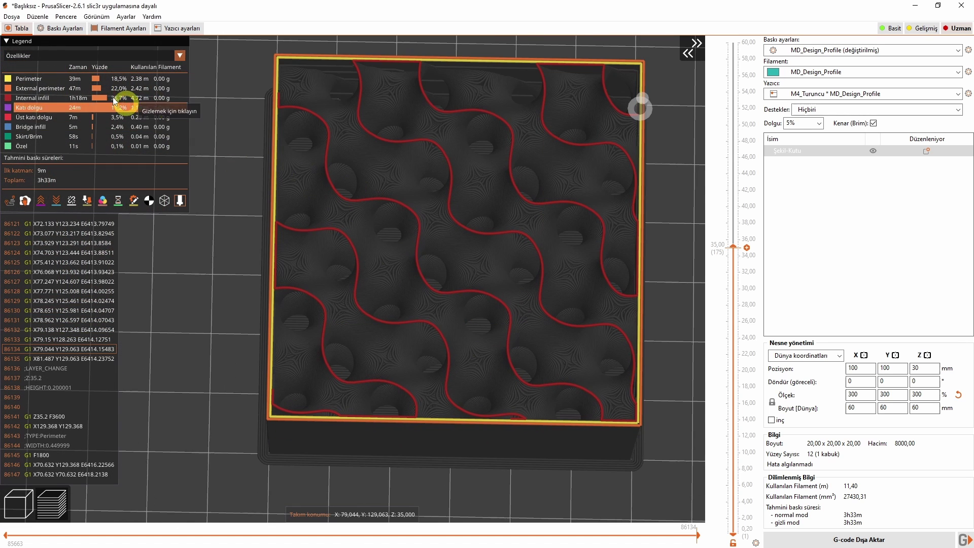
Set the top fill pattern (Üst dolgu deseni) to Ortak merkezli and reslice the cube
{"action": "left_click", "coordinate": [55, 28]}
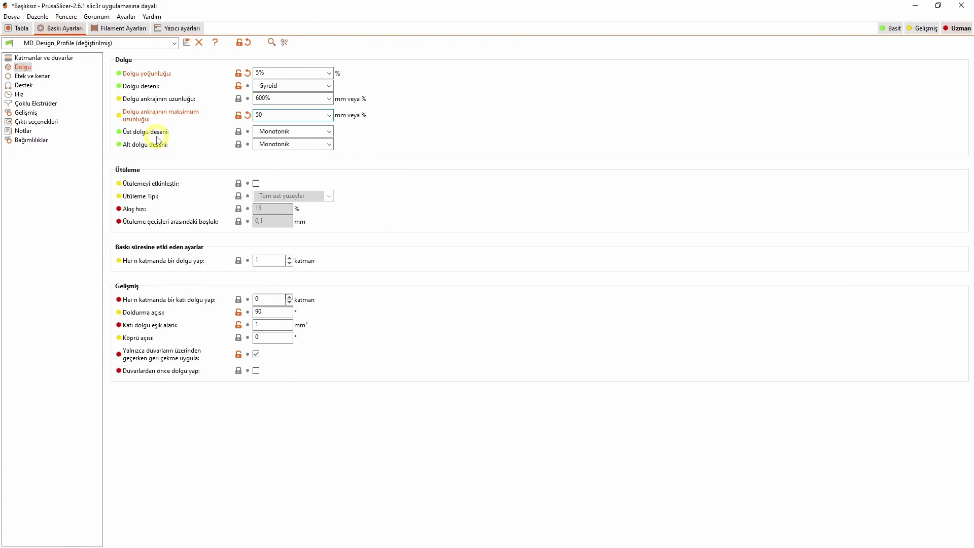
{"action": "left_click", "coordinate": [325, 132]}
{"action": "left_click", "coordinate": [319, 147]}
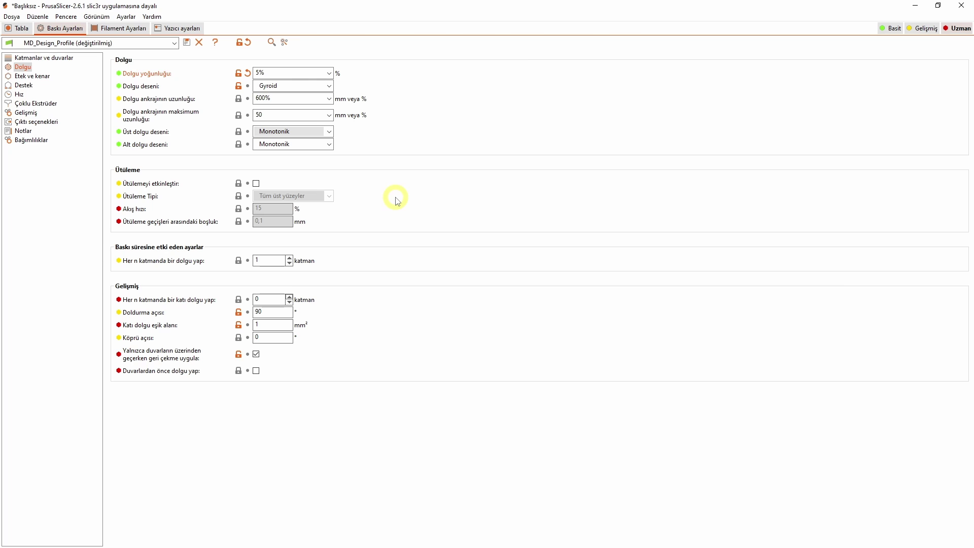
{"action": "left_click", "coordinate": [329, 132]}
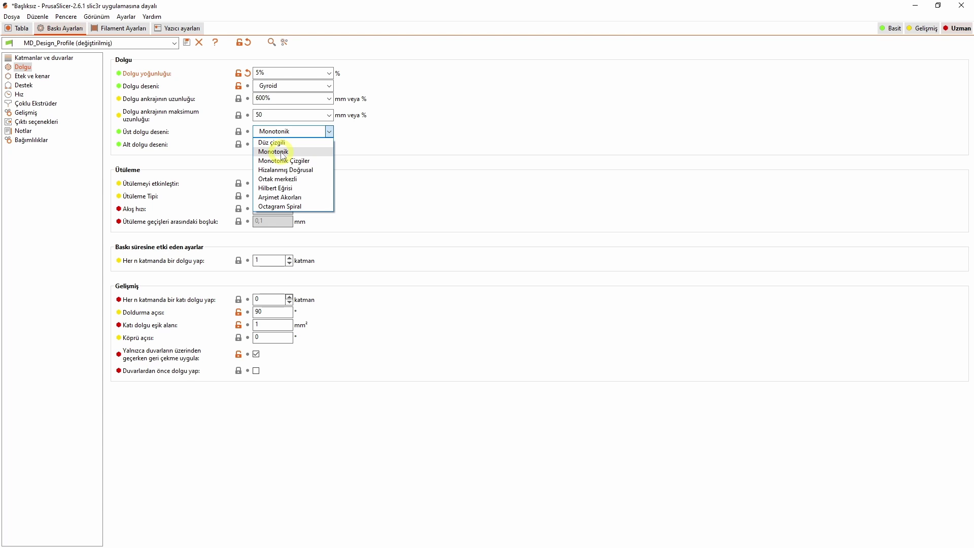
{"action": "left_click", "coordinate": [288, 179]}
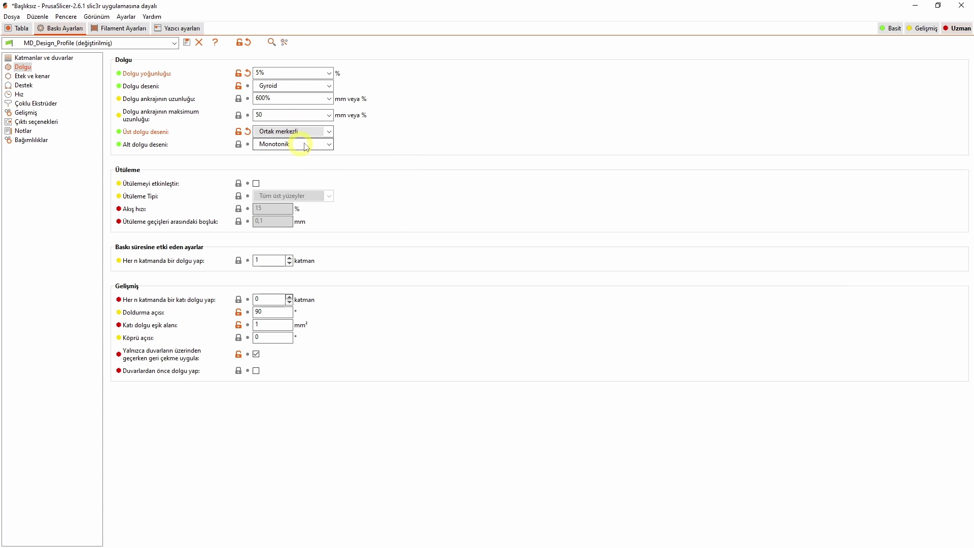
{"action": "left_click", "coordinate": [317, 132]}
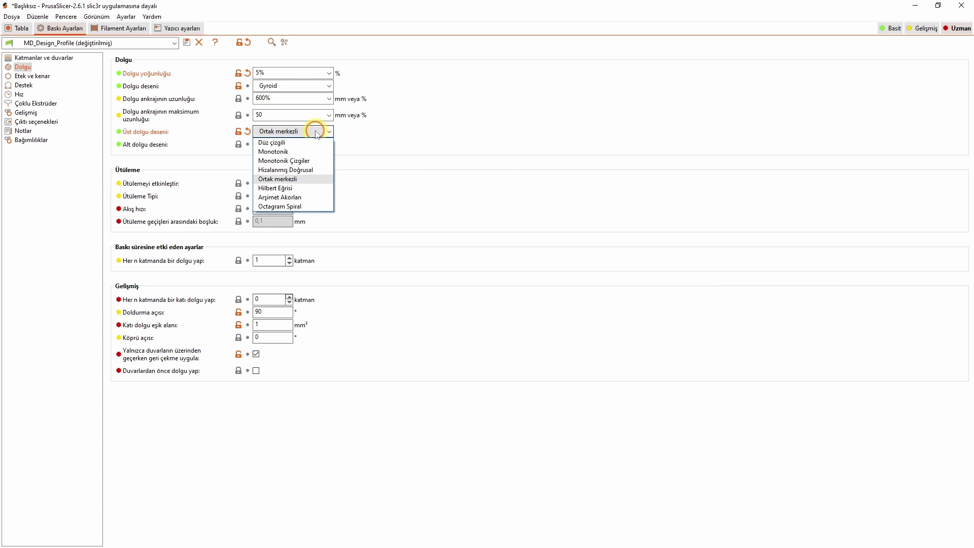
{"action": "left_click", "coordinate": [290, 179]}
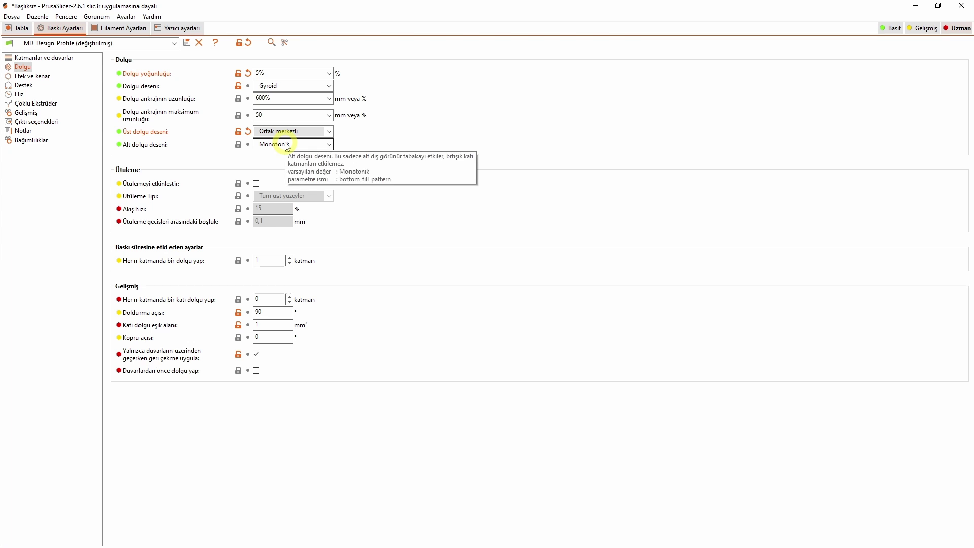
{"action": "left_click", "coordinate": [17, 27]}
{"action": "left_click", "coordinate": [810, 540]}
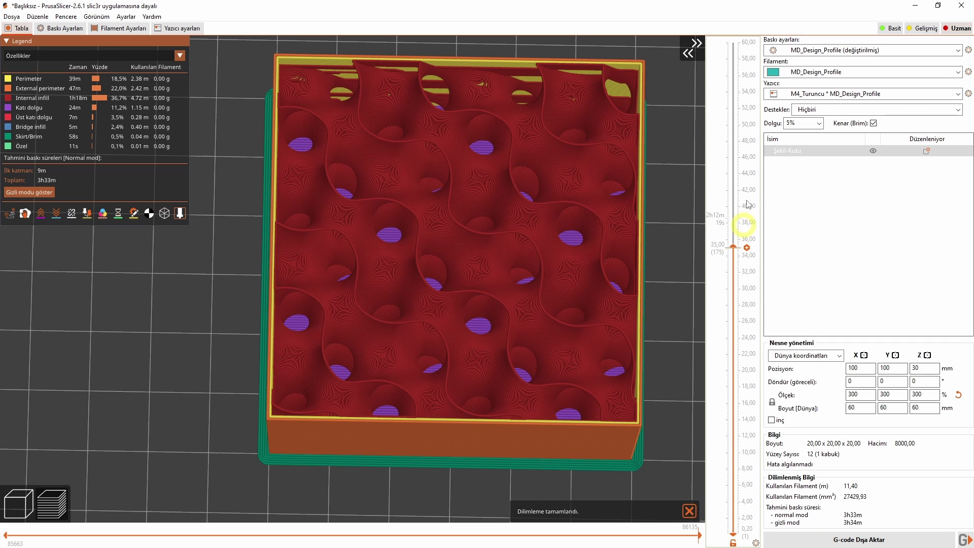
Show every layer up to 60.00 mm and inspect the concentric fill on the cube's top surface
{"action": "left_click_drag", "start_coordinate": [733, 246], "coordinate": [732, 41]}
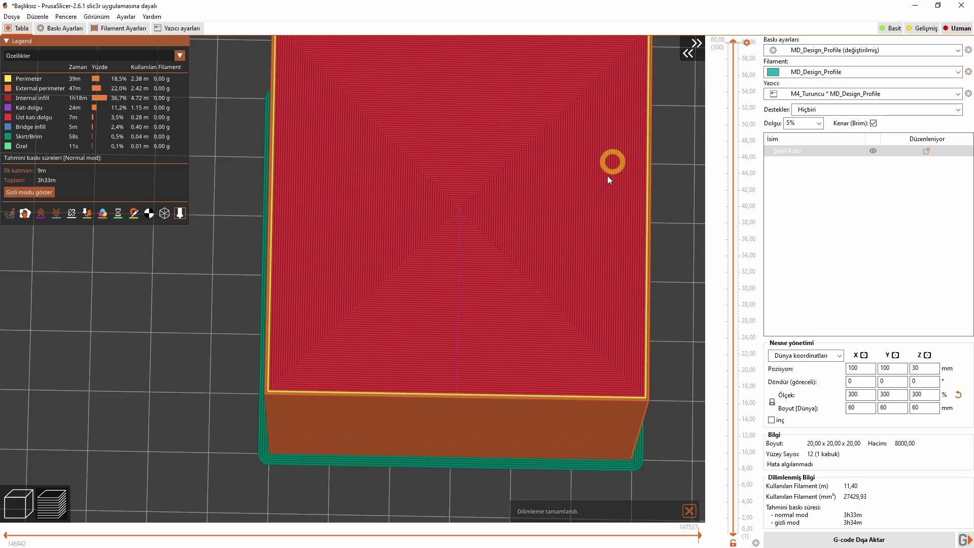
{"action": "left_click_drag", "start_coordinate": [609, 176], "coordinate": [450, 245]}
{"action": "scroll", "coordinate": [450, 245], "scroll_direction": "up", "scroll_amount": 8}
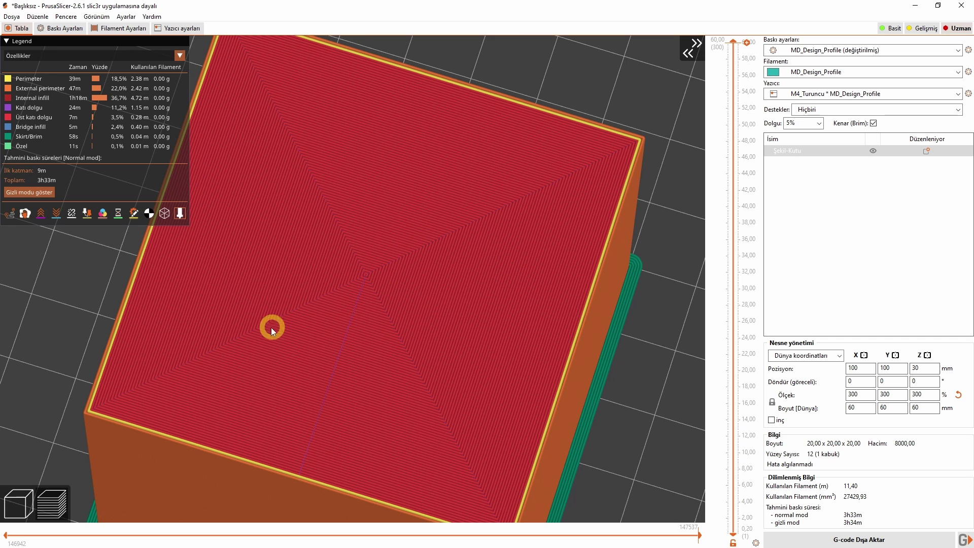
Change the top fill pattern to Hilbert Eğrisi and reslice the cube
{"action": "left_click", "coordinate": [58, 31]}
{"action": "left_click", "coordinate": [329, 132]}
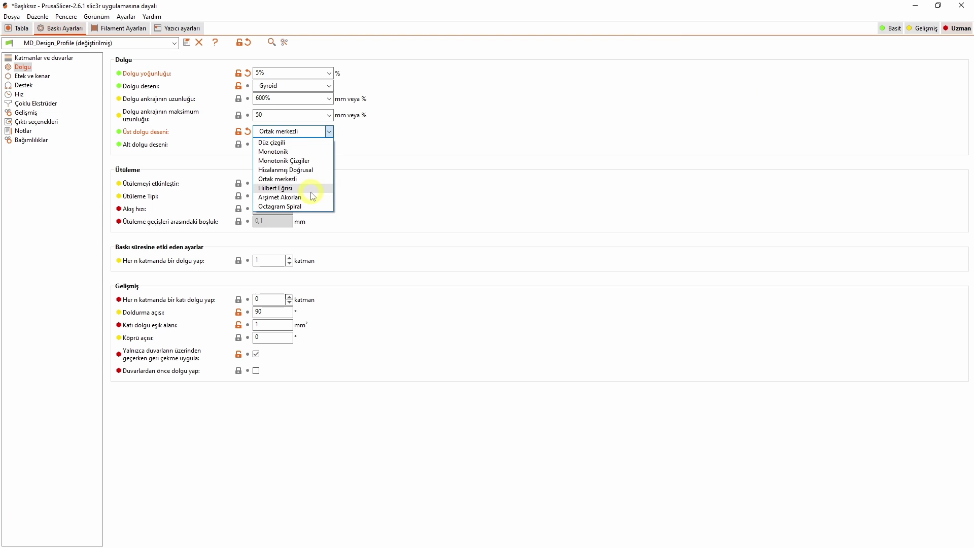
{"action": "left_click", "coordinate": [311, 188]}
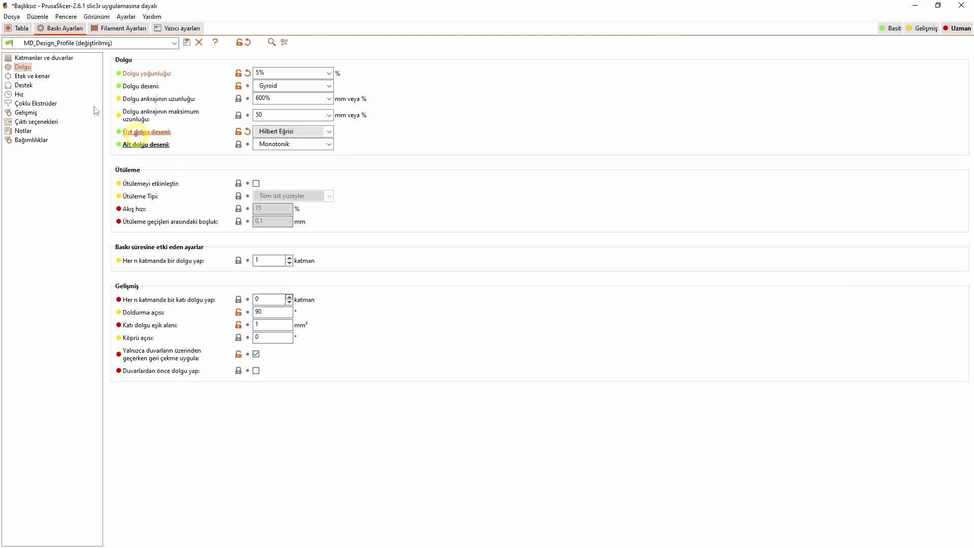
{"action": "left_click", "coordinate": [18, 28]}
{"action": "key", "text": "ctrl+r"}
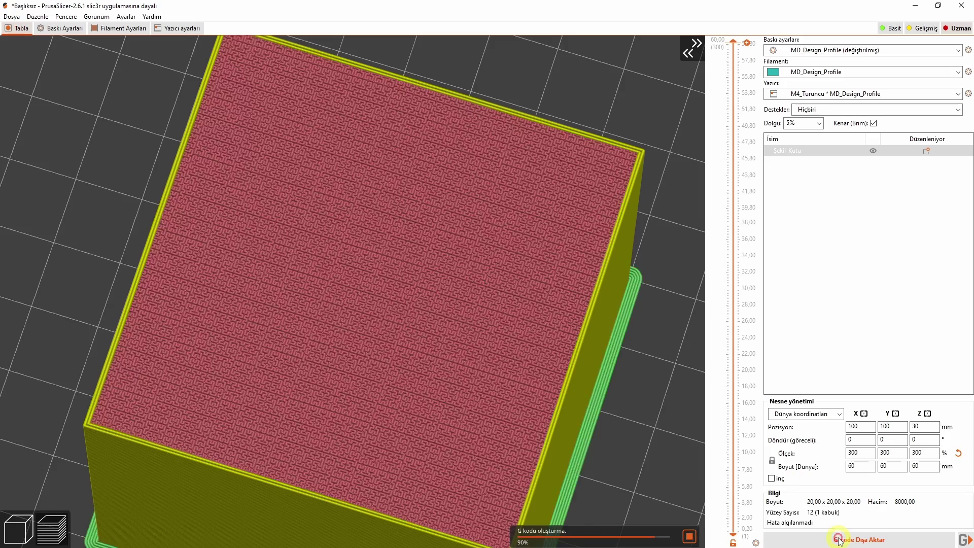
Examine the Hilbert curve fill on the cube's top surface up close and at an angle
{"action": "scroll", "coordinate": [482, 367], "scroll_direction": "up", "scroll_amount": 3}
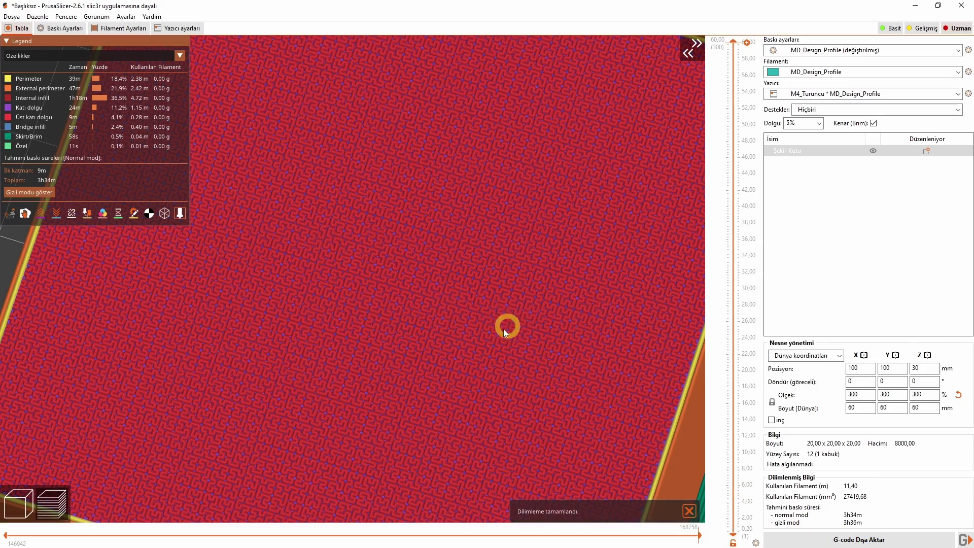
{"action": "scroll", "coordinate": [506, 326], "scroll_direction": "down", "scroll_amount": 5}
{"action": "left_click_drag", "start_coordinate": [515, 365], "coordinate": [462, 333]}
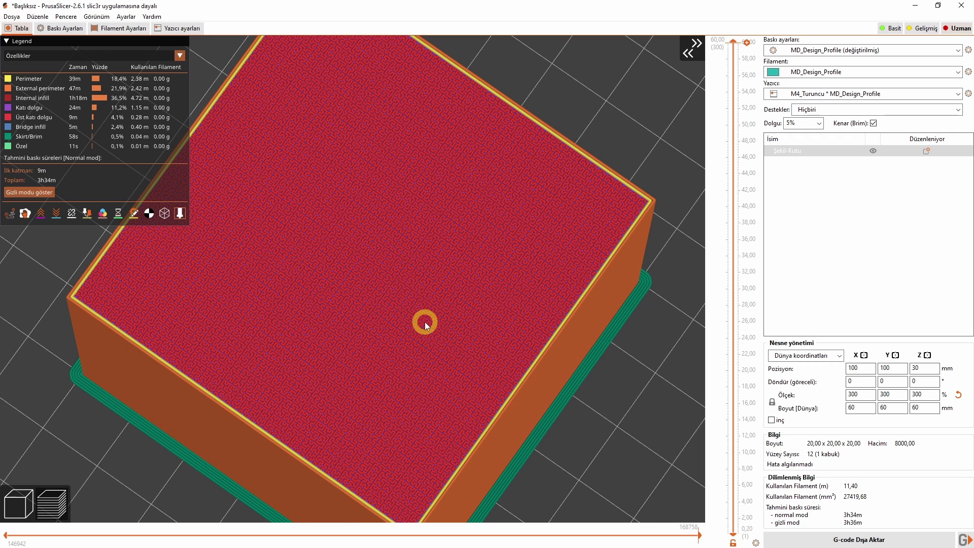
Set the infill interval (Her n katmanda bir dolgu yap) to every 3 layers and reslice the cube
{"action": "left_click", "coordinate": [61, 29]}
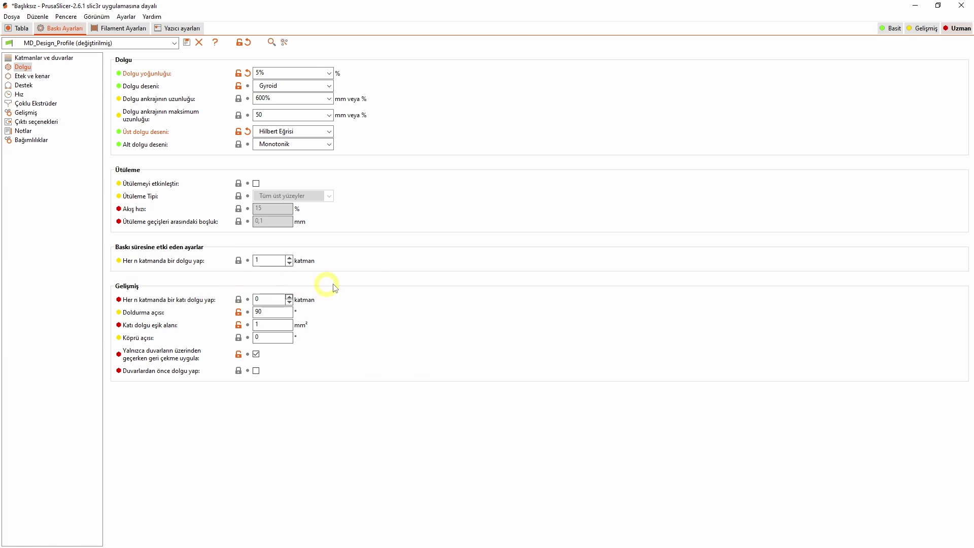
{"action": "scroll", "coordinate": [286, 258], "scroll_direction": "up", "scroll_amount": 2}
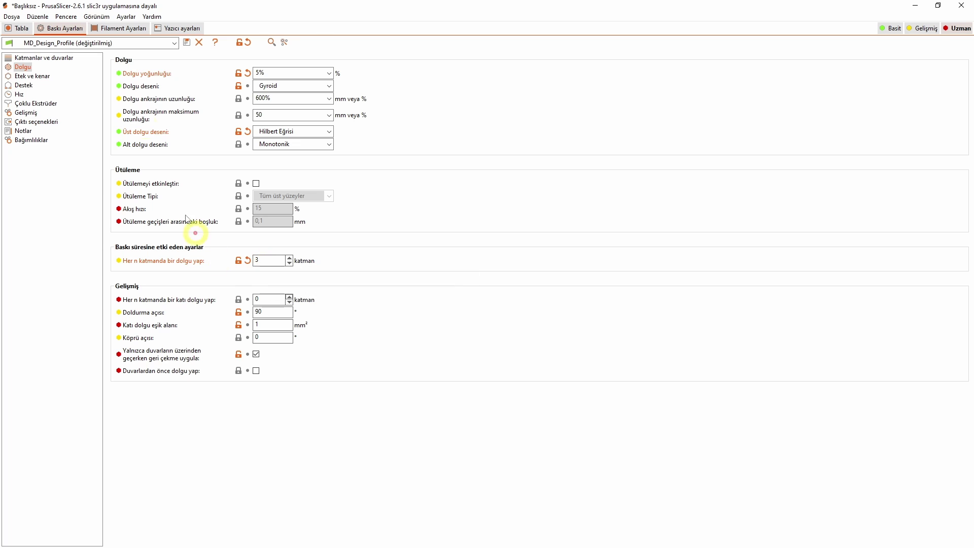
{"action": "left_click", "coordinate": [328, 199]}
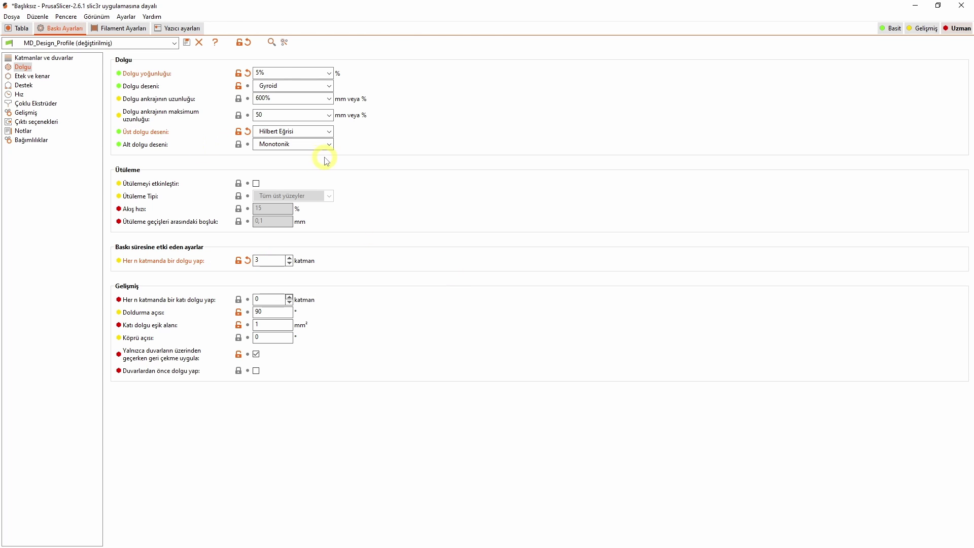
{"action": "left_click", "coordinate": [329, 132]}
{"action": "left_click", "coordinate": [329, 131]}
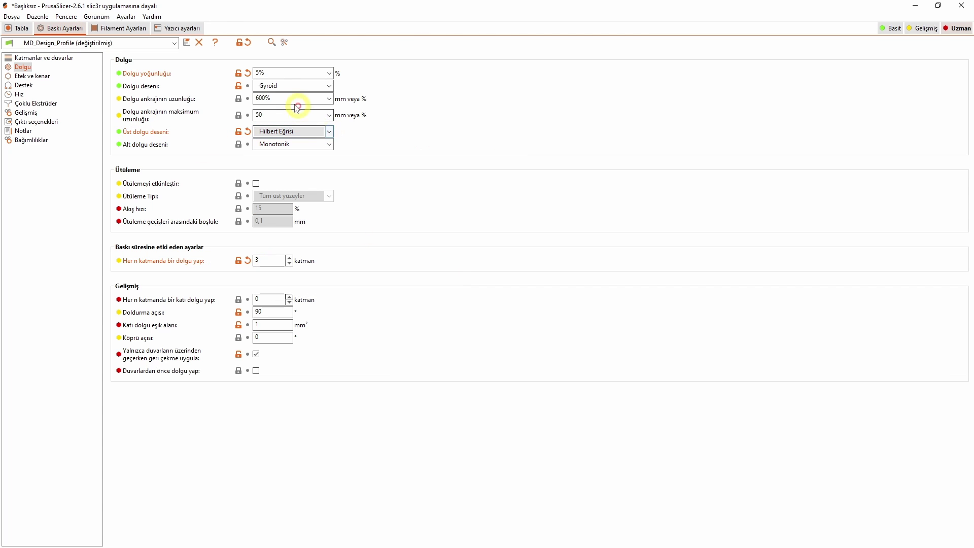
{"action": "left_click", "coordinate": [330, 74]}
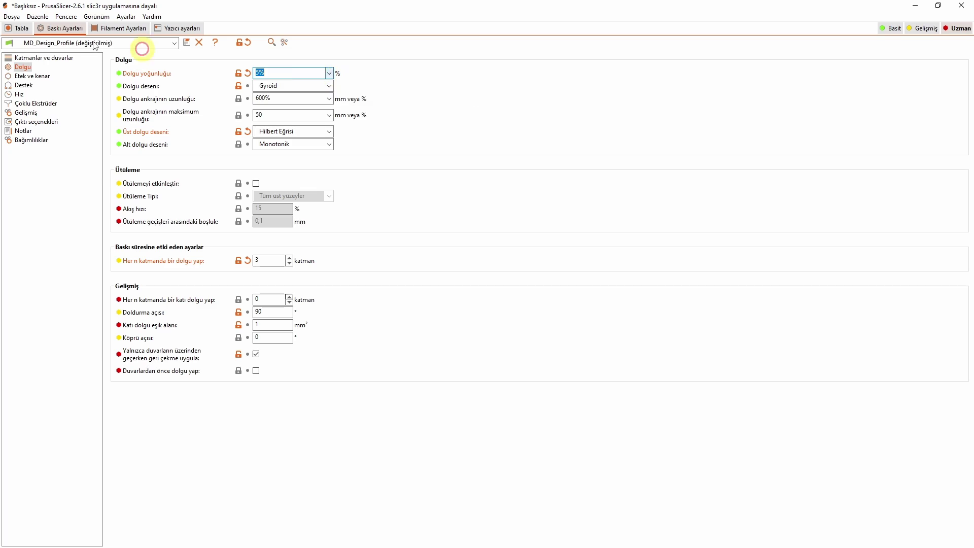
{"action": "left_click", "coordinate": [21, 28]}
{"action": "left_click", "coordinate": [869, 539]}
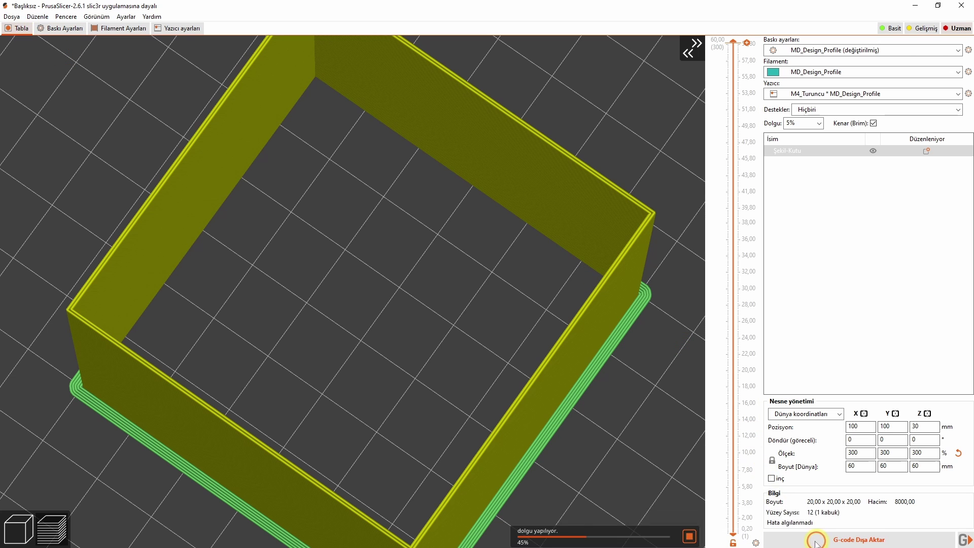
Lower the displayed layers to 32.20 mm and examine the combined Gyroid infill near the cube's corner
{"action": "left_click_drag", "start_coordinate": [733, 42], "coordinate": [735, 277]}
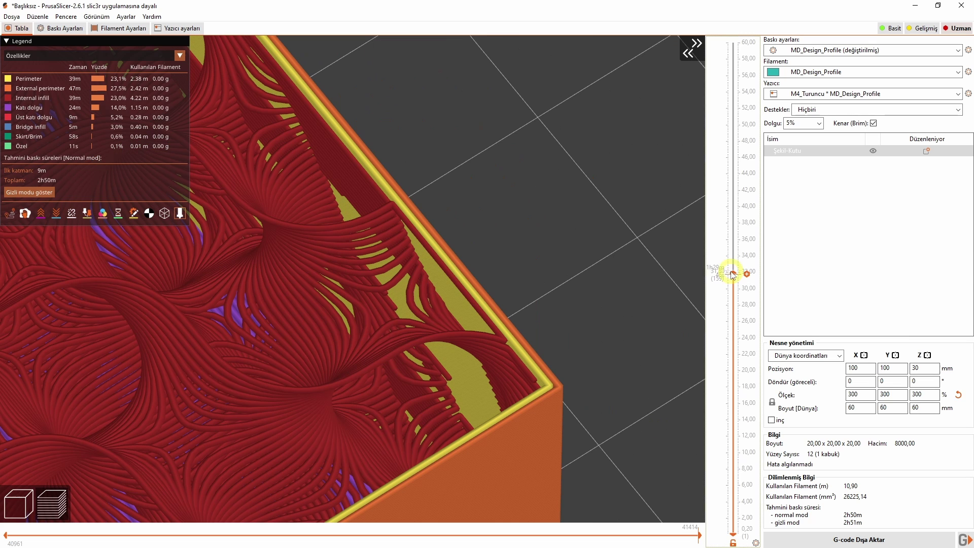
{"action": "left_click", "coordinate": [424, 315]}
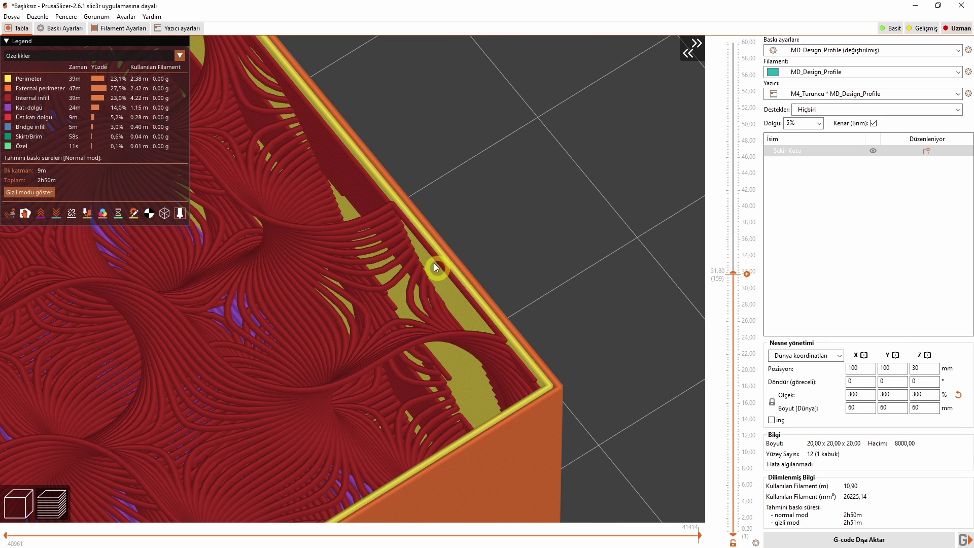
{"action": "left_click", "coordinate": [734, 272]}
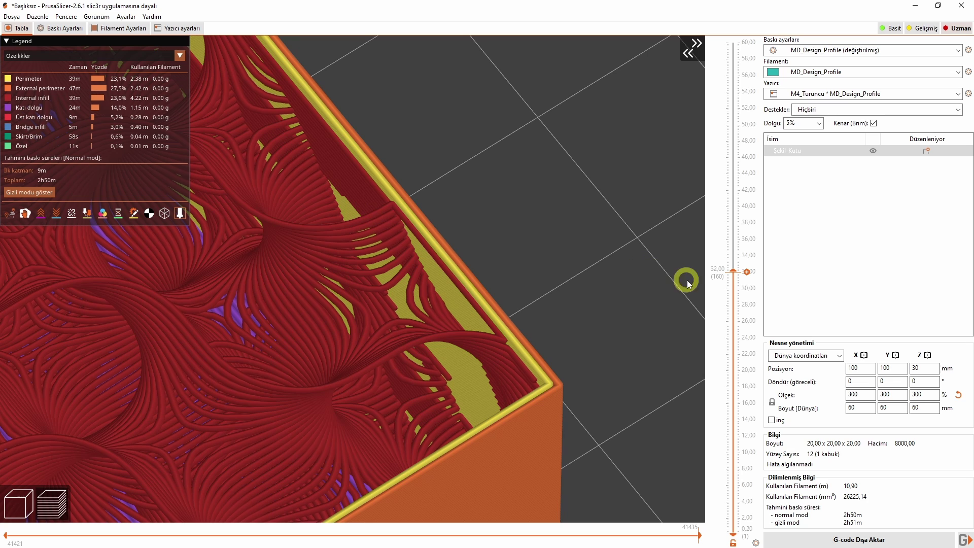
{"action": "scroll", "coordinate": [736, 277], "scroll_direction": "up", "scroll_amount": 1}
{"action": "left_click", "coordinate": [446, 242]}
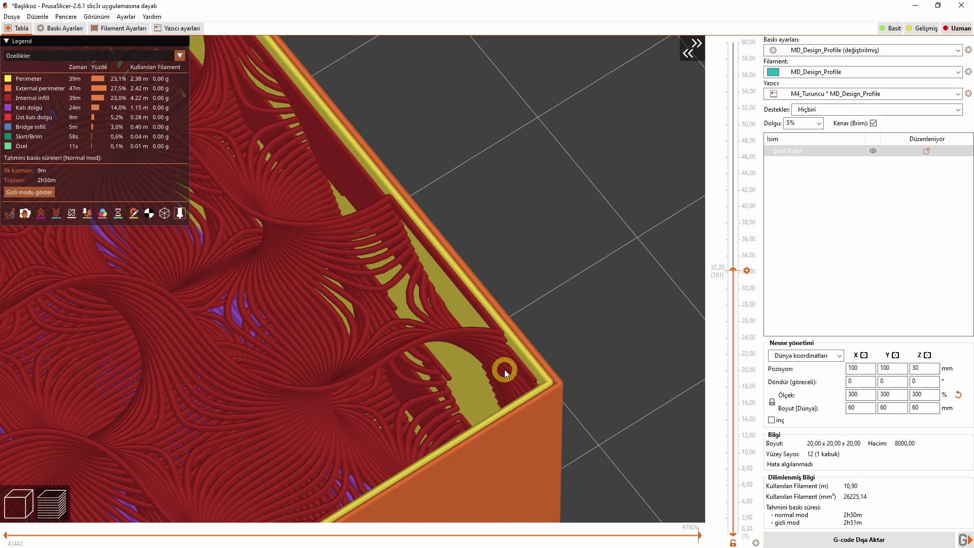
{"action": "left_click_drag", "start_coordinate": [505, 369], "coordinate": [439, 336]}
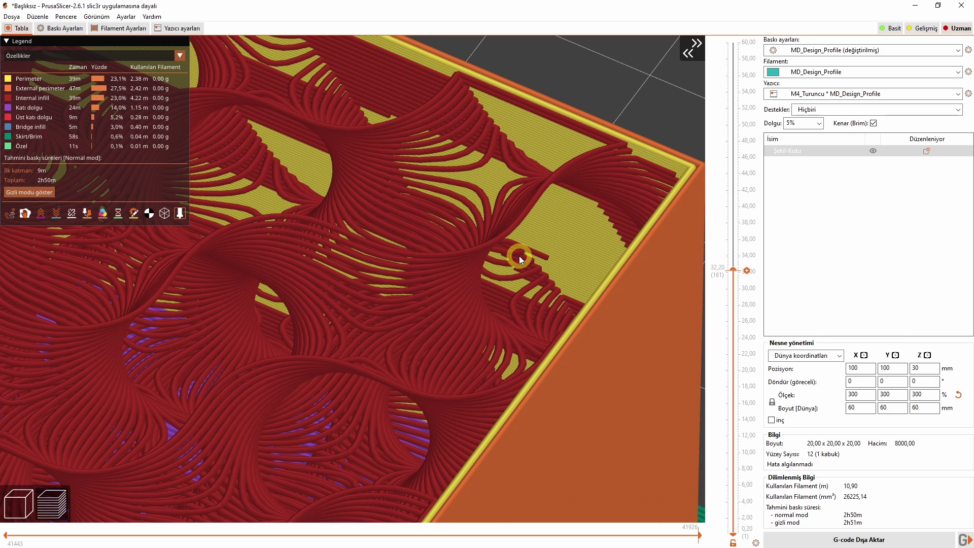
Return the infill interval (Her n katmanda bir dolgu yap) to every 1 layer
{"action": "left_click", "coordinate": [61, 28]}
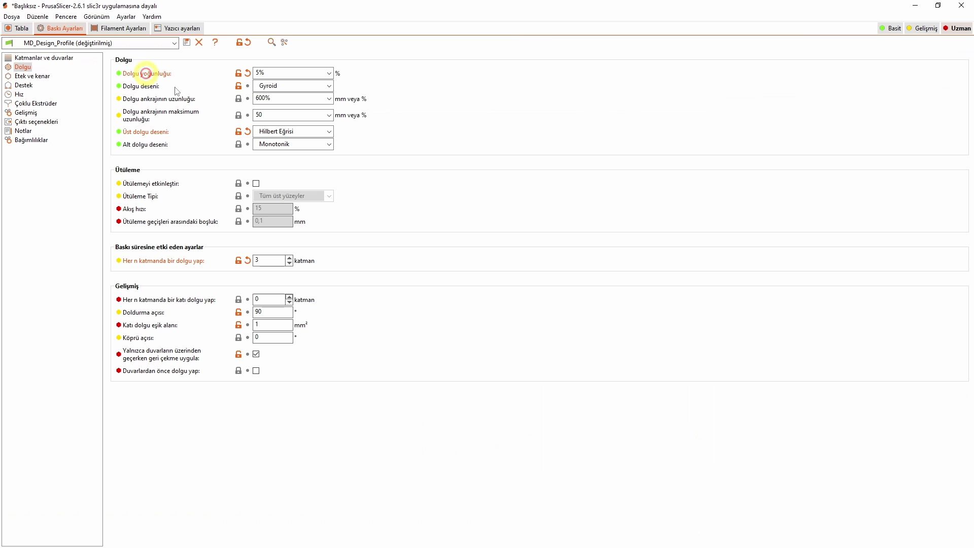
{"action": "double_click", "coordinate": [290, 264]}
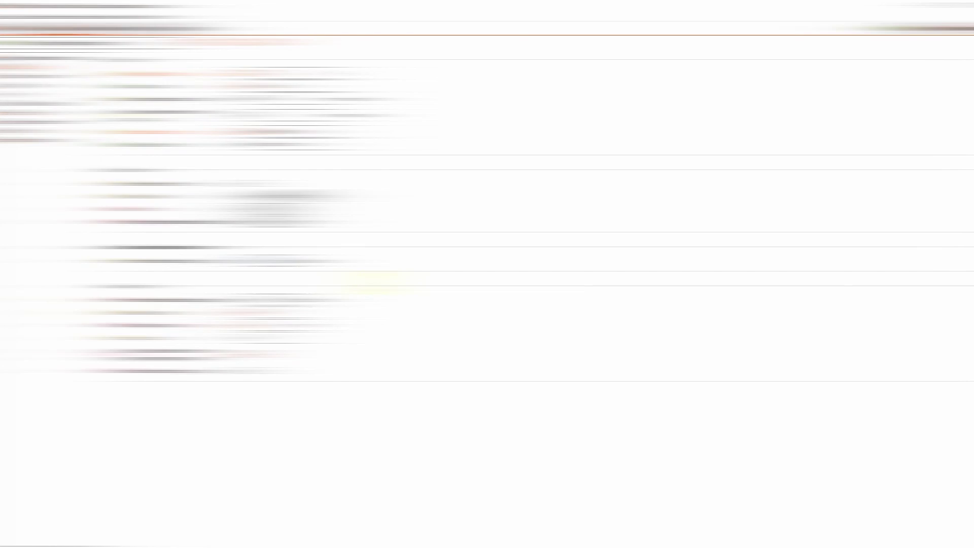
{"action": "mouse_move", "coordinate": [134, 304]}
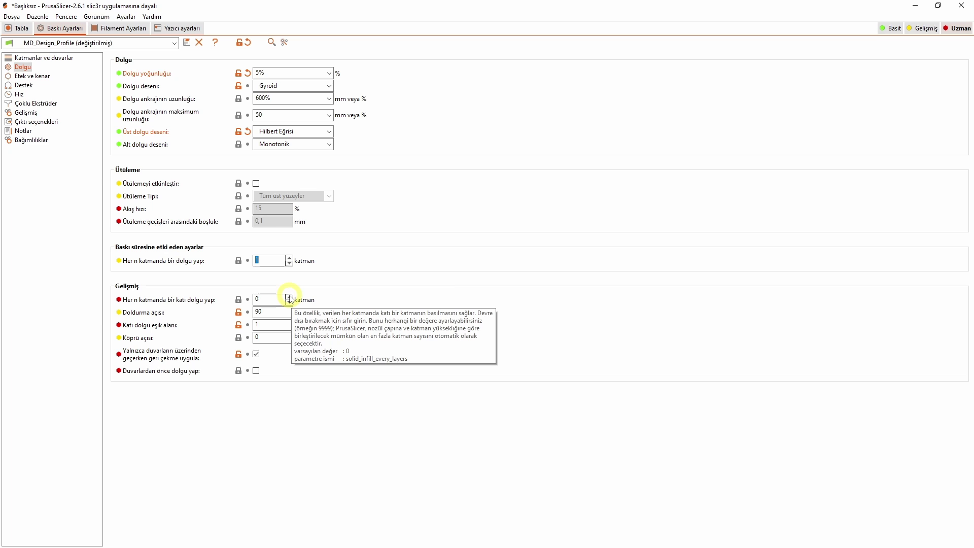
Set the solid infill interval (Her n katmanda bir katı dolgu yap) to every 4 layers and reslice the cube
{"action": "left_click", "coordinate": [289, 297]}
{"action": "left_click", "coordinate": [289, 297]}
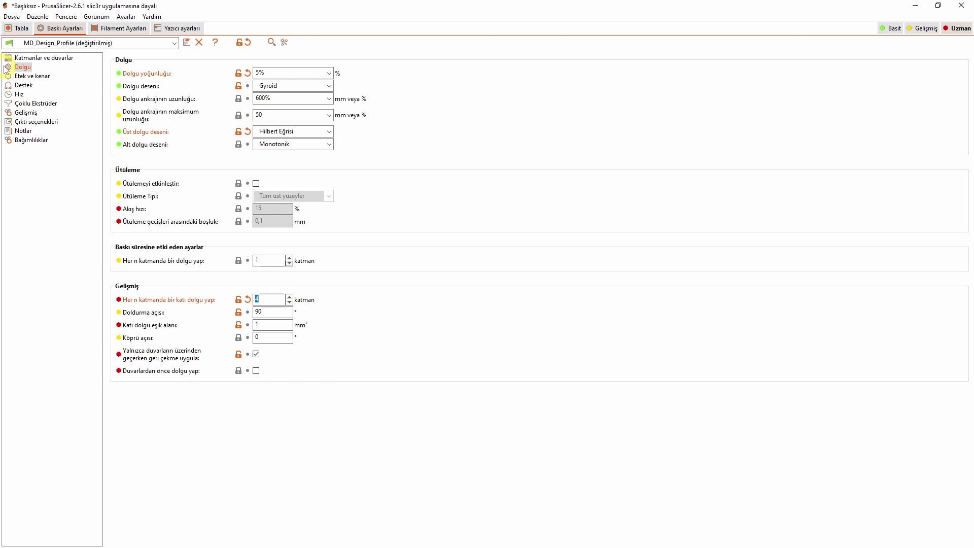
{"action": "left_click", "coordinate": [17, 28]}
{"action": "left_click", "coordinate": [810, 537]}
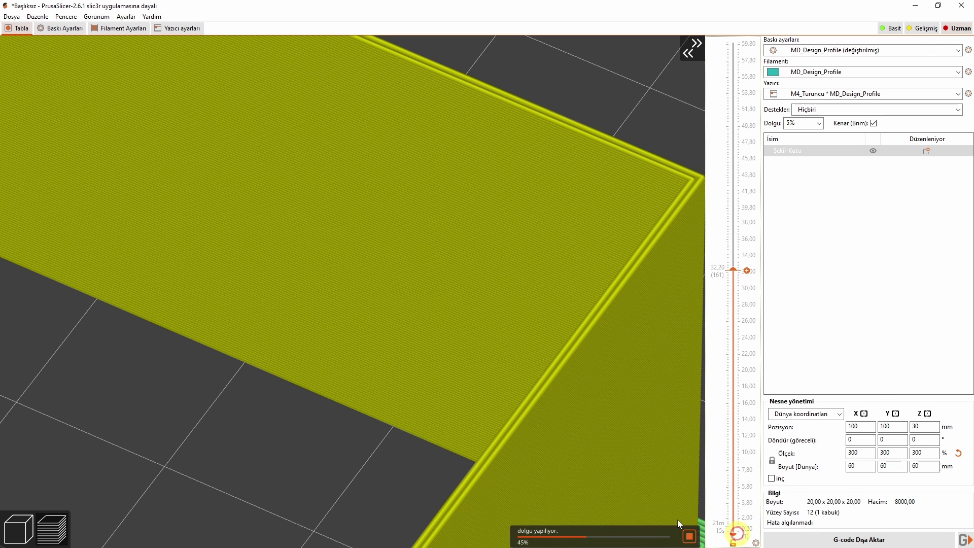
Go through the layers between 31.40 mm and 33.00 mm to examine how solid layers alternate with the Gyroid infill
{"action": "scroll", "coordinate": [394, 345], "scroll_direction": "down", "scroll_amount": 2}
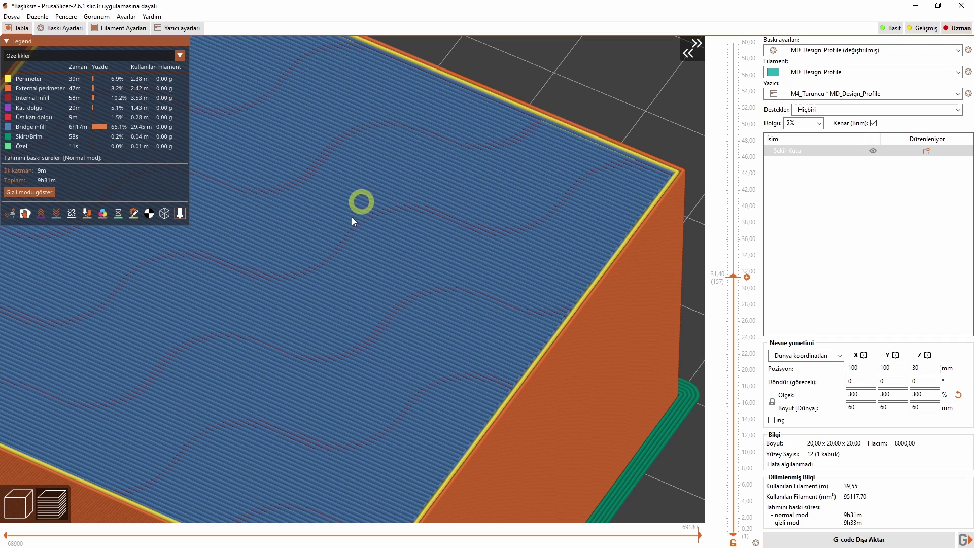
{"action": "left_click", "coordinate": [734, 277]}
{"action": "scroll", "coordinate": [734, 277], "scroll_direction": "up", "scroll_amount": 1}
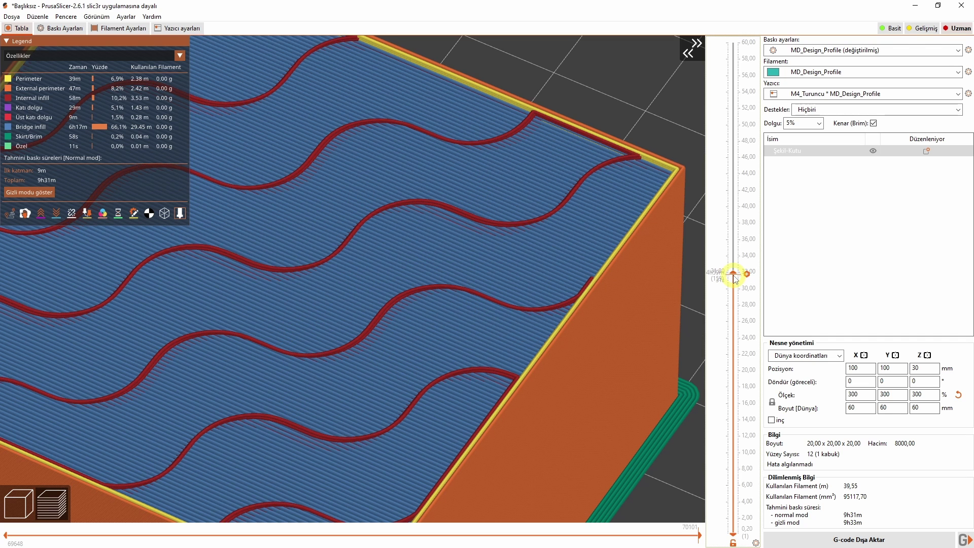
{"action": "scroll", "coordinate": [734, 276], "scroll_direction": "up", "scroll_amount": 2}
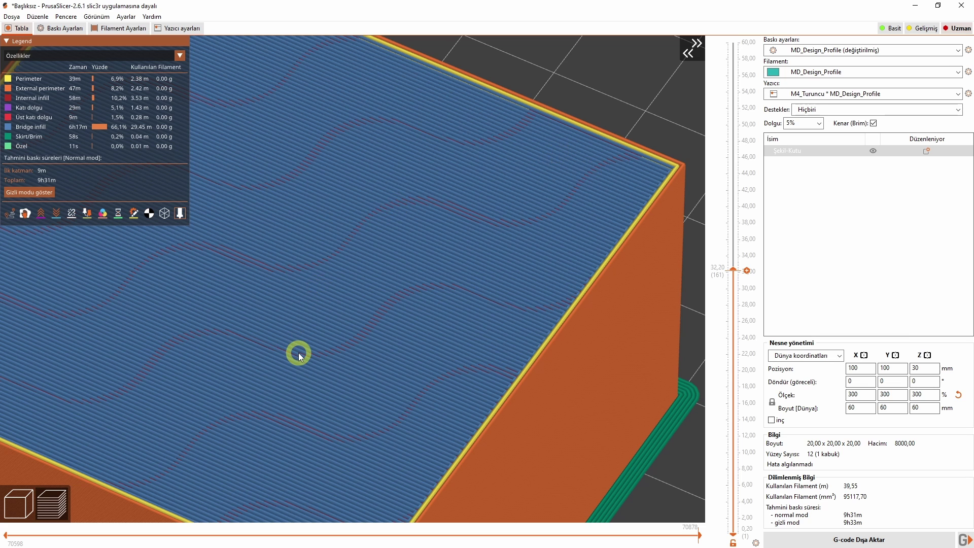
{"action": "scroll", "coordinate": [735, 272], "scroll_direction": "up", "scroll_amount": 1}
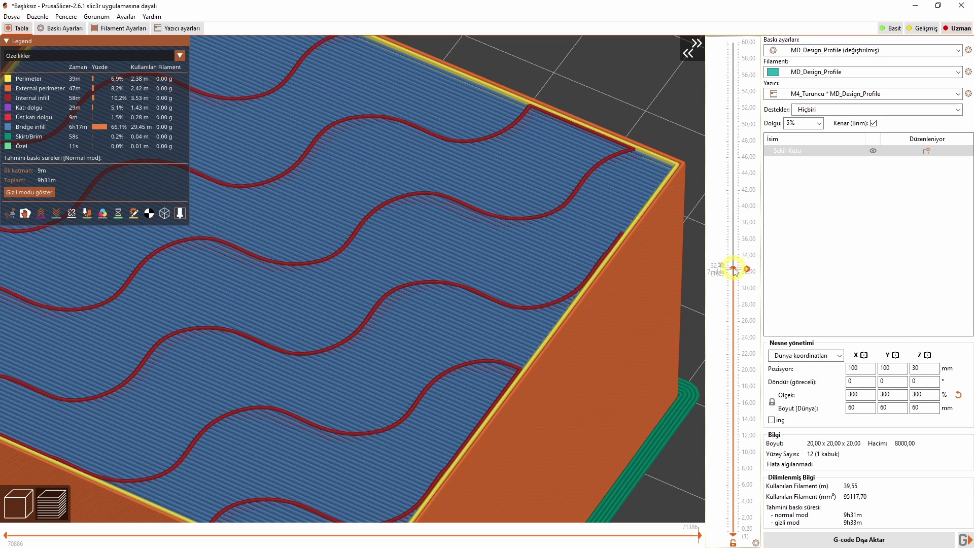
{"action": "scroll", "coordinate": [734, 269], "scroll_direction": "up", "scroll_amount": 3}
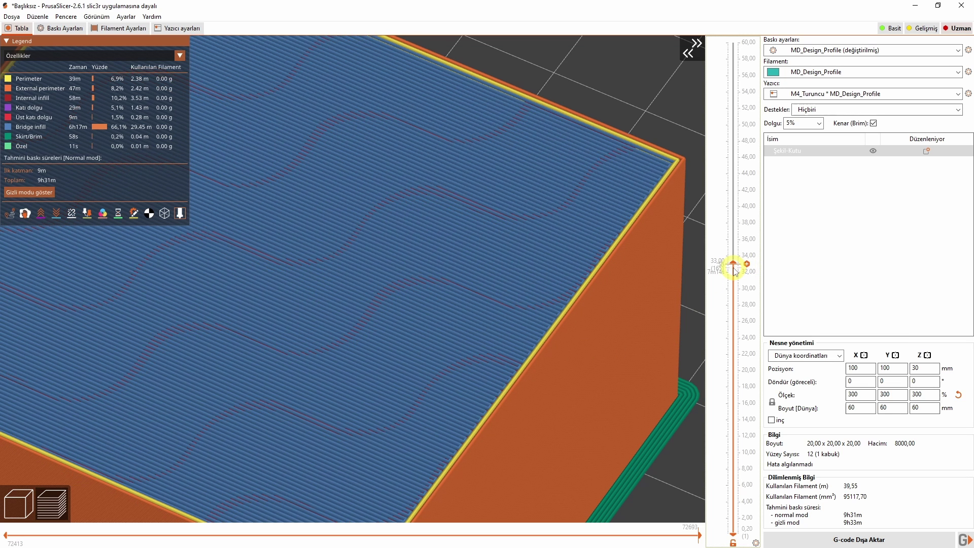
Lower the displayed layers to 32.60 mm and examine the Gyroid lines laid over the solid layer
{"action": "left_click", "coordinate": [604, 165]}
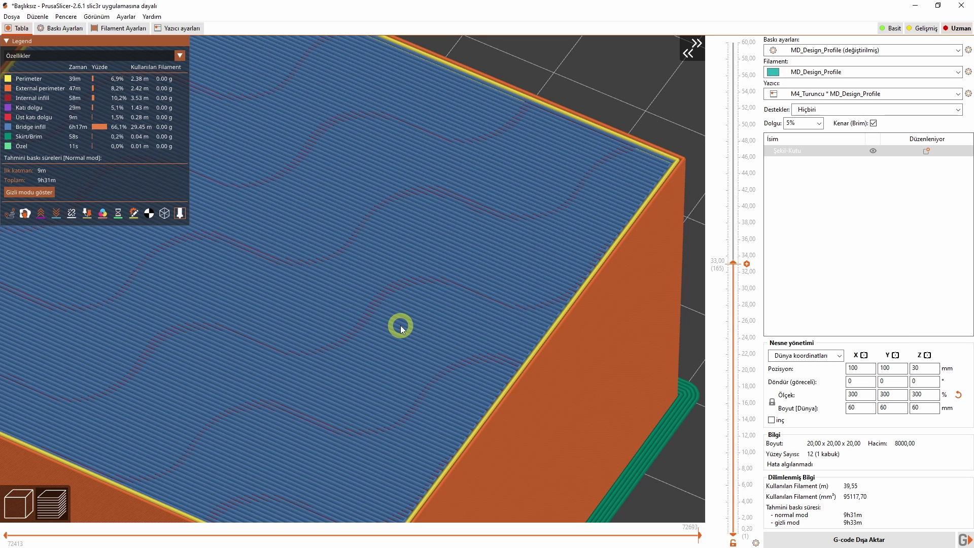
{"action": "key", "text": "Down"}
{"action": "key", "text": "Down"}
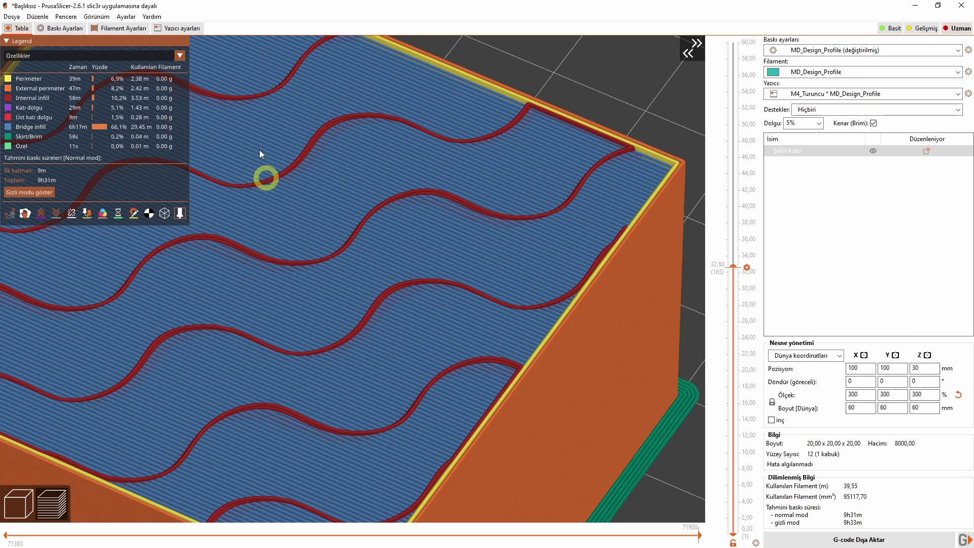
Set the infill pattern (Dolgu deseni) to Düz çizgili and reslice the cube
{"action": "left_click", "coordinate": [61, 28]}
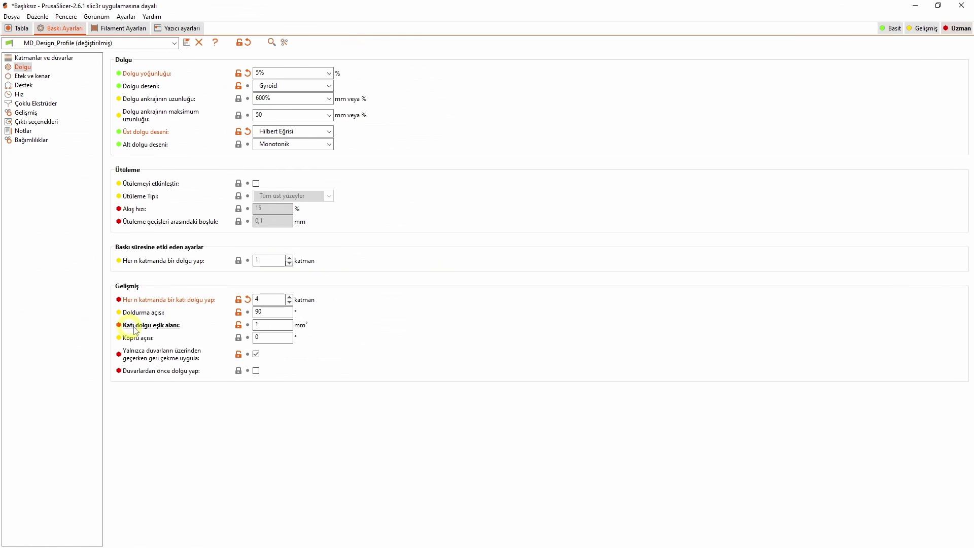
{"action": "left_click", "coordinate": [279, 313]}
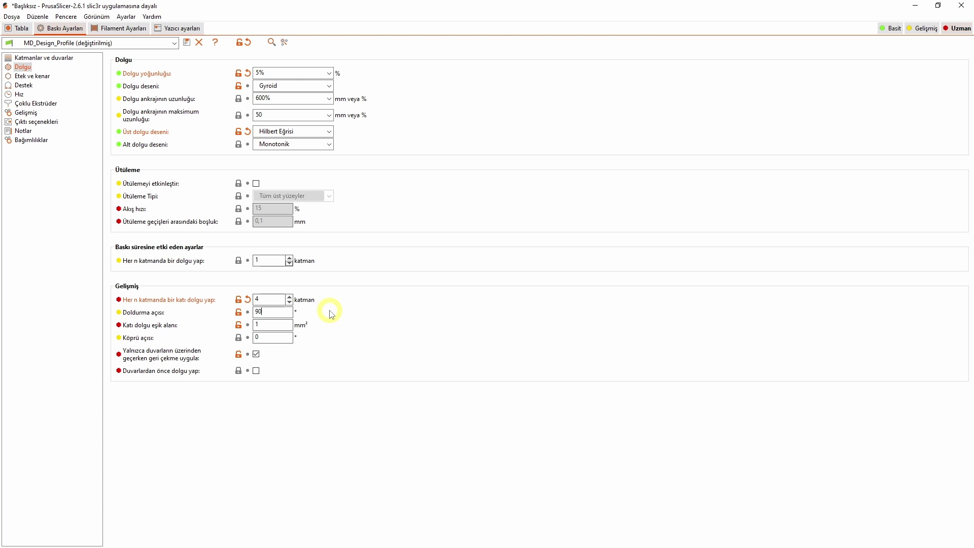
{"action": "left_click", "coordinate": [329, 86]}
{"action": "left_click", "coordinate": [272, 96]}
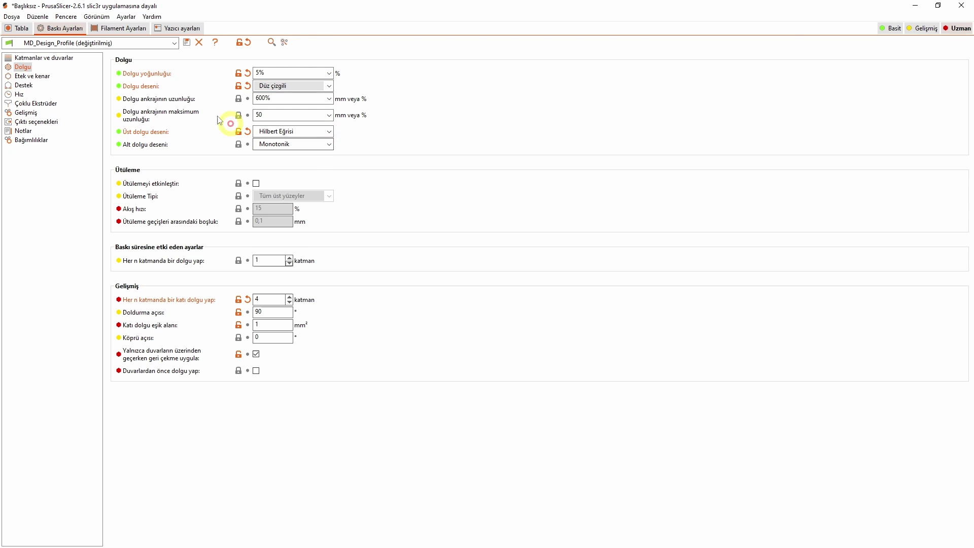
{"action": "left_click", "coordinate": [18, 28]}
{"action": "left_click", "coordinate": [840, 542]}
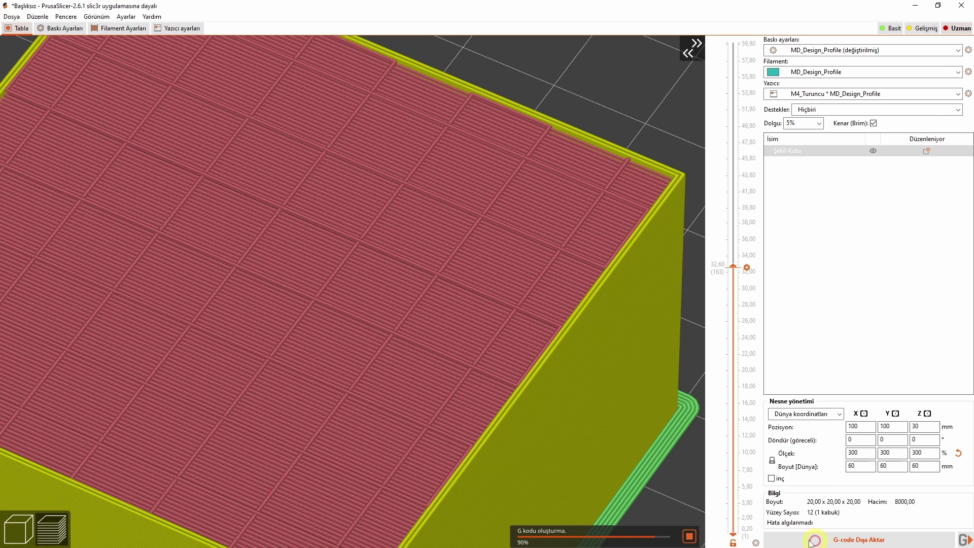
Examine the rectilinear infill grid at 32.60 mm and the cube's top surface at 60.00 mm
{"action": "scroll", "coordinate": [439, 249], "scroll_direction": "down", "scroll_amount": 5}
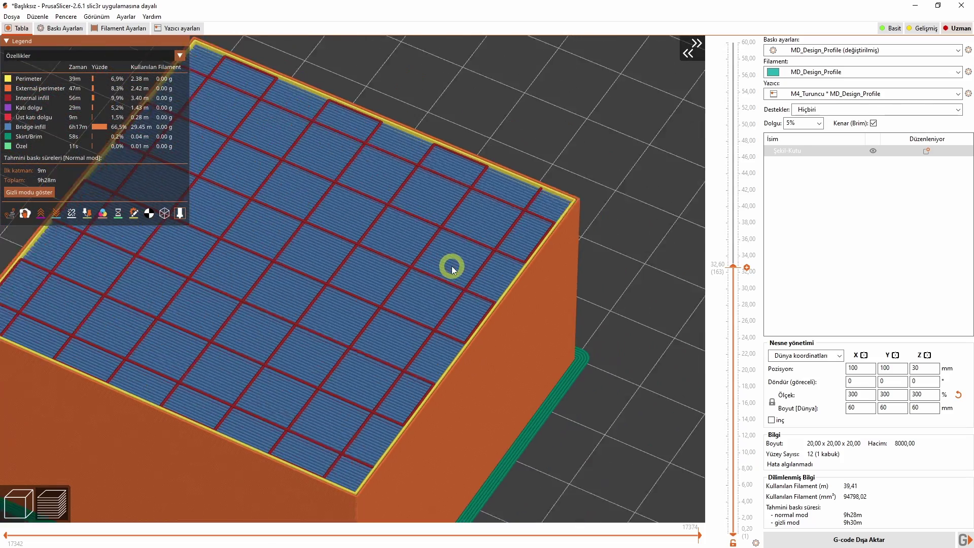
{"action": "left_click_drag", "start_coordinate": [450, 265], "coordinate": [600, 360]}
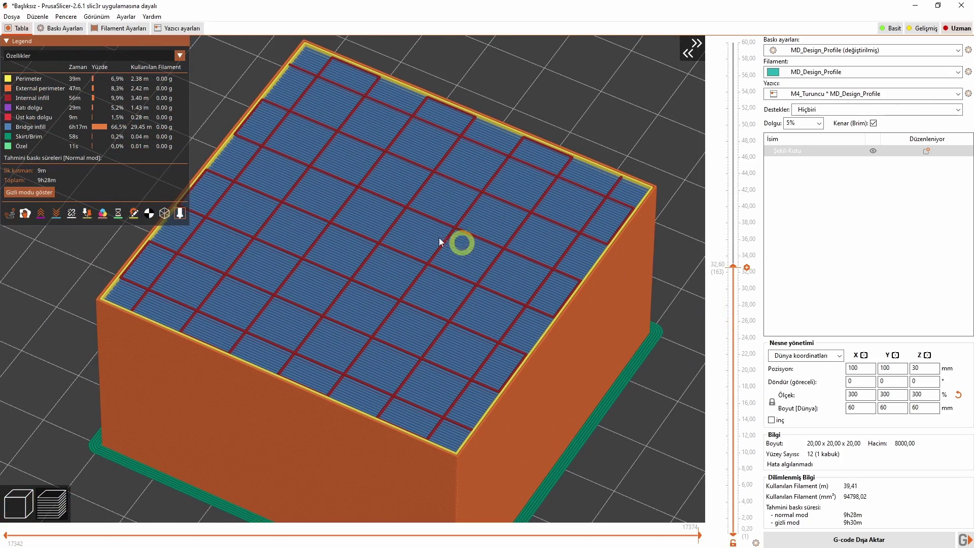
{"action": "left_click_drag", "start_coordinate": [733, 266], "coordinate": [746, 43]}
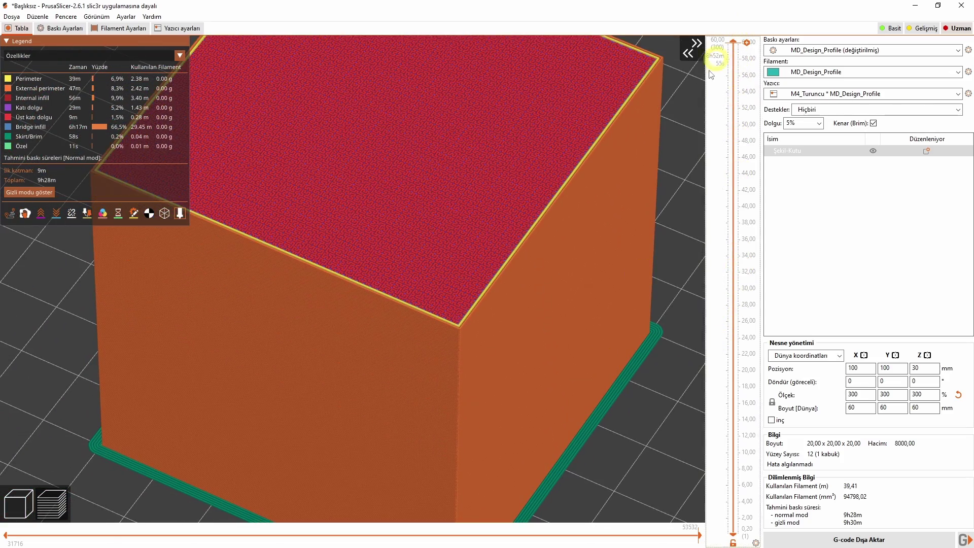
{"action": "right_click_drag", "start_coordinate": [616, 231], "coordinate": [632, 355]}
Set the top fill pattern (Üst dolgu deseni) to Monotonik and reslice the cube
{"action": "left_click", "coordinate": [66, 28]}
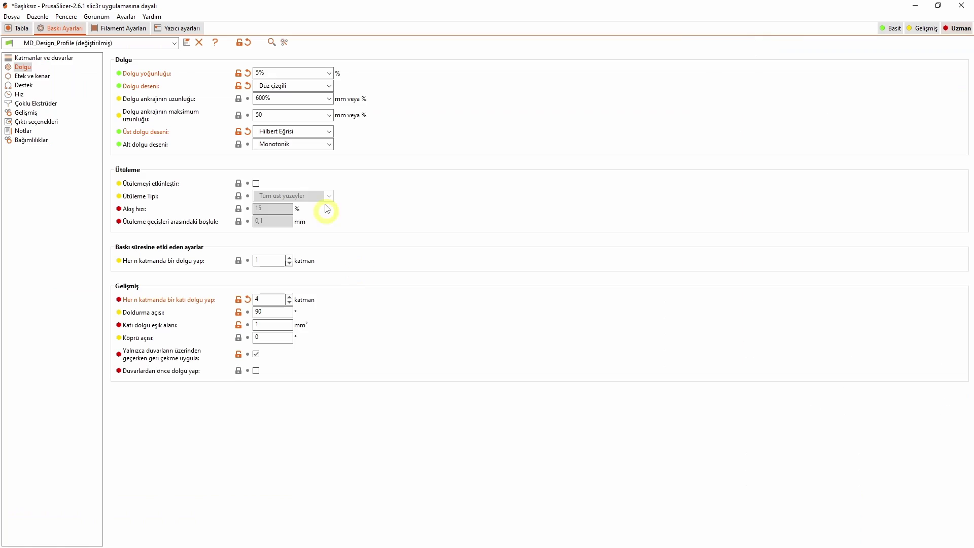
{"action": "left_click", "coordinate": [329, 131]}
{"action": "left_click", "coordinate": [284, 151]}
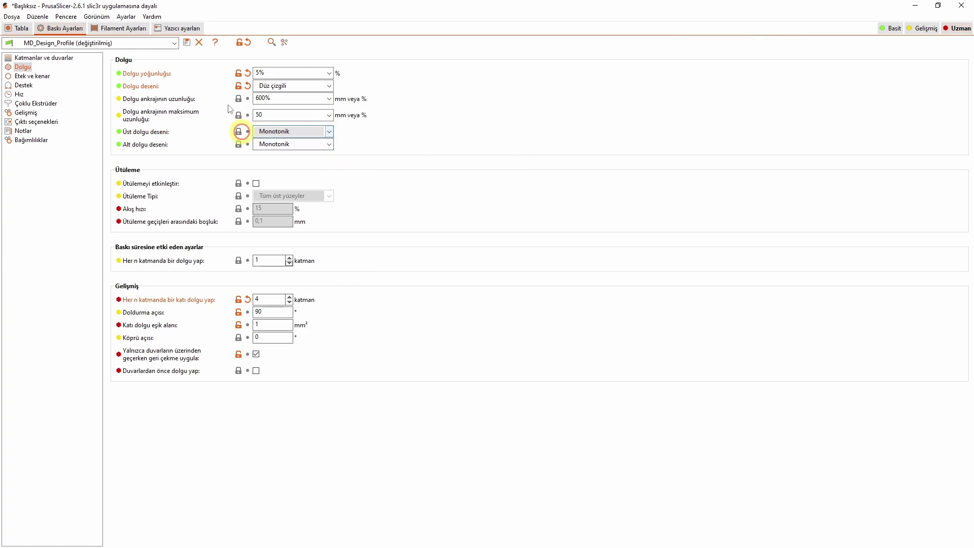
{"action": "left_click", "coordinate": [18, 29]}
{"action": "left_click", "coordinate": [838, 541]}
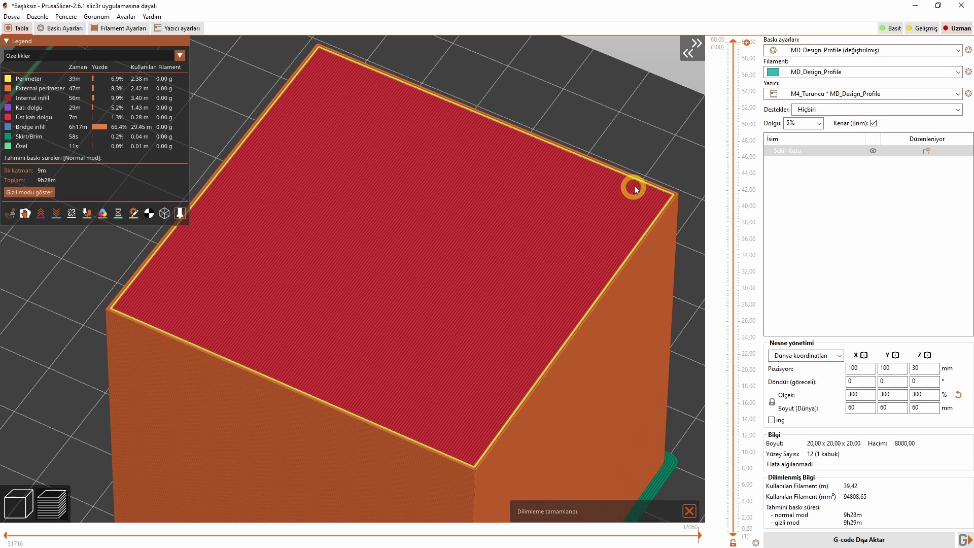
Set the infill angle (Doldurma açısı) to 45° and reslice the cube
{"action": "left_click", "coordinate": [50, 29]}
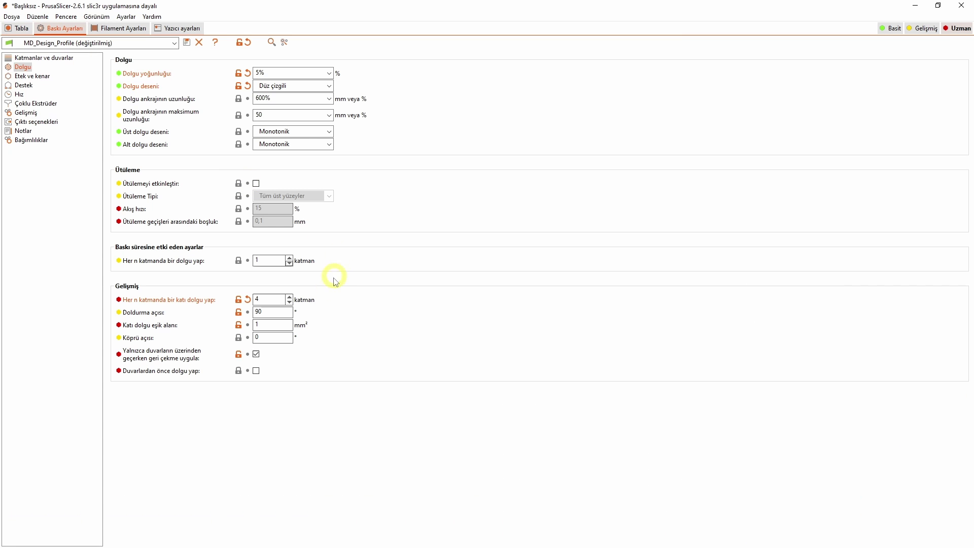
{"action": "double_click", "coordinate": [257, 312]}
{"action": "type", "text": "45"}
{"action": "left_click", "coordinate": [19, 29]}
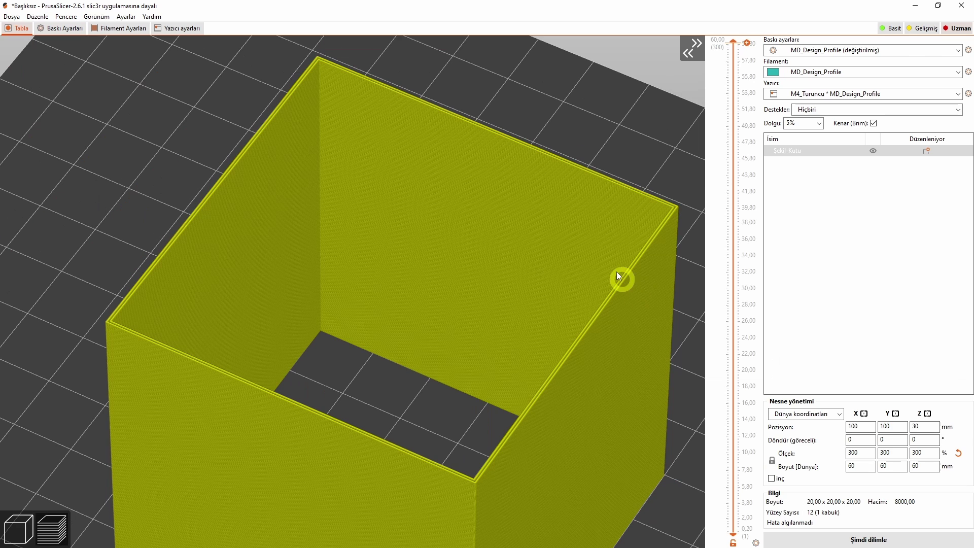
{"action": "left_click", "coordinate": [817, 539]}
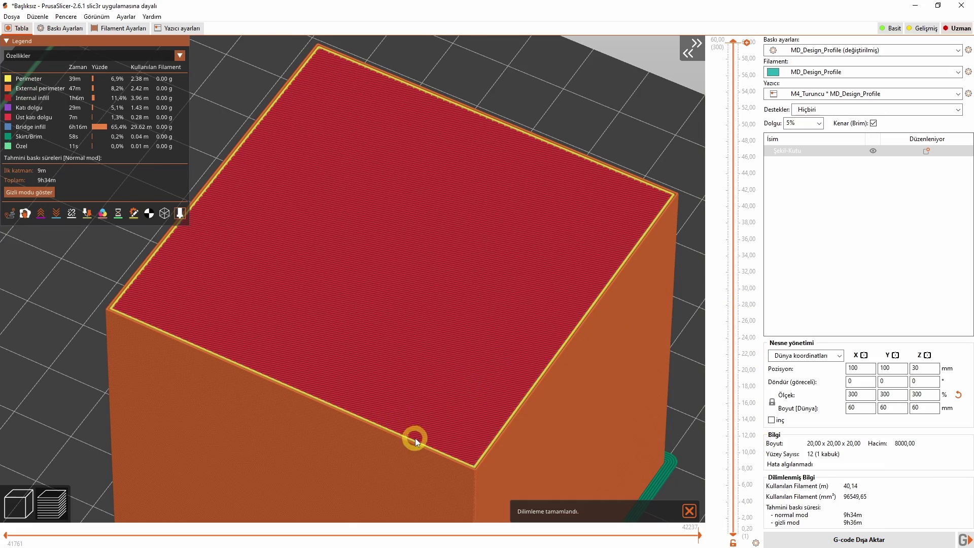
Play back part of the toolpath on the top layer and the 55.80 mm layer to examine the line direction
{"action": "right_click_drag", "start_coordinate": [413, 435], "coordinate": [452, 354]}
{"action": "left_click_drag", "start_coordinate": [699, 535], "coordinate": [325, 526]}
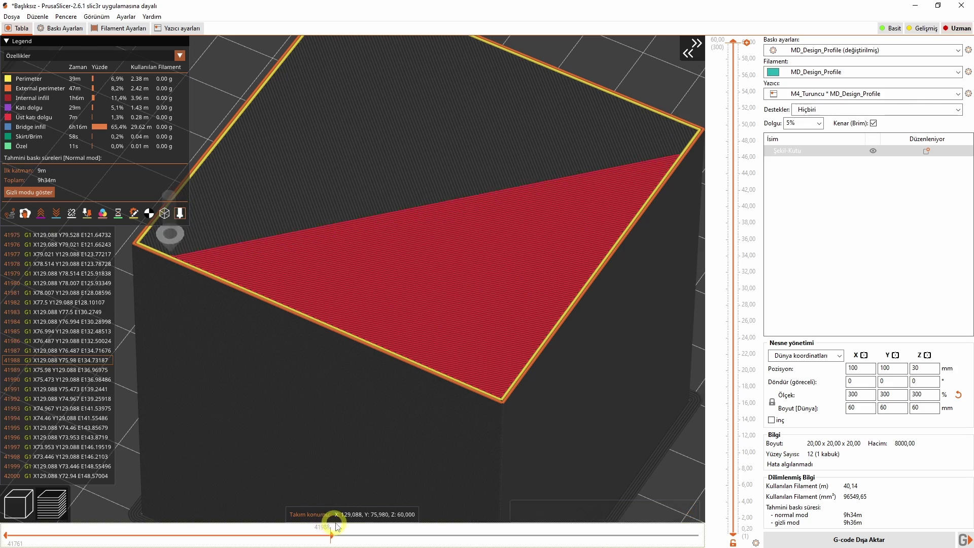
{"action": "left_click_drag", "start_coordinate": [733, 42], "coordinate": [735, 80]}
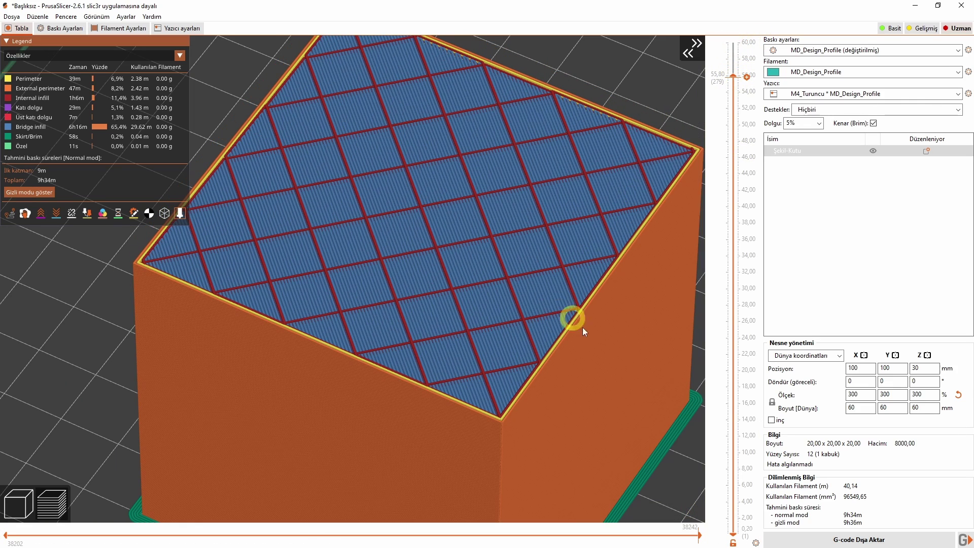
{"action": "left_click_drag", "start_coordinate": [699, 535], "coordinate": [560, 505]}
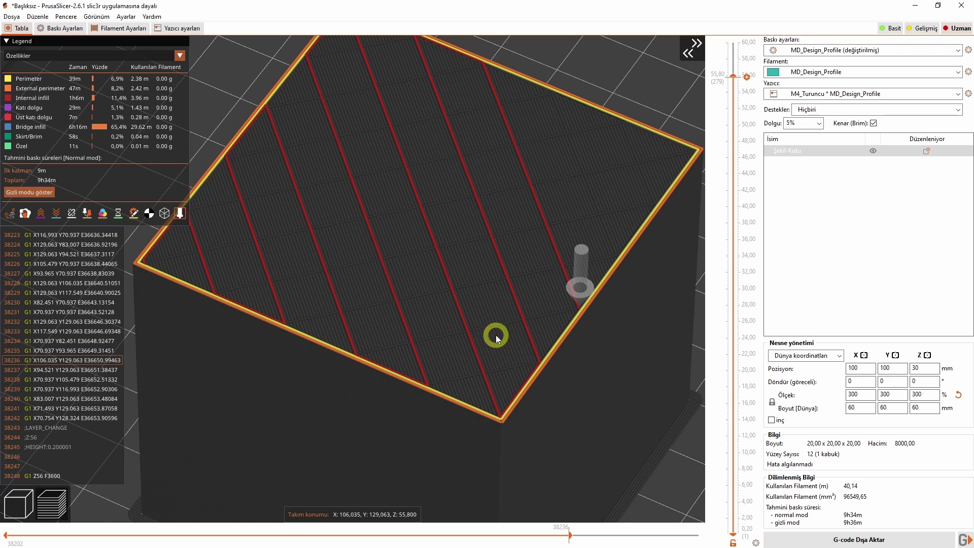
Rotate the cube 45° about the Z axis in the 3D editor view and reslice it
{"action": "scroll", "coordinate": [495, 335], "scroll_direction": "down", "scroll_amount": 5}
{"action": "scroll", "coordinate": [554, 406], "scroll_direction": "down", "scroll_amount": 3}
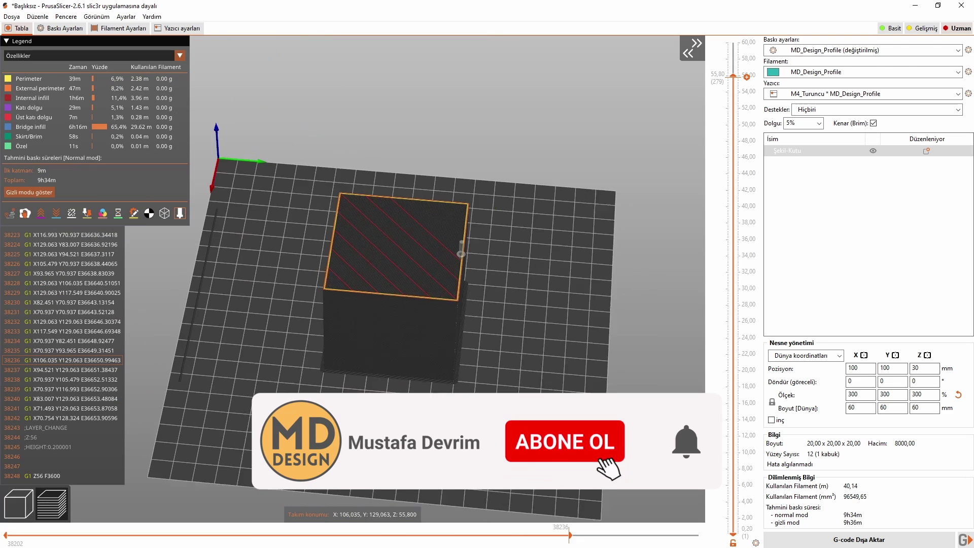
{"action": "left_click", "coordinate": [19, 504]}
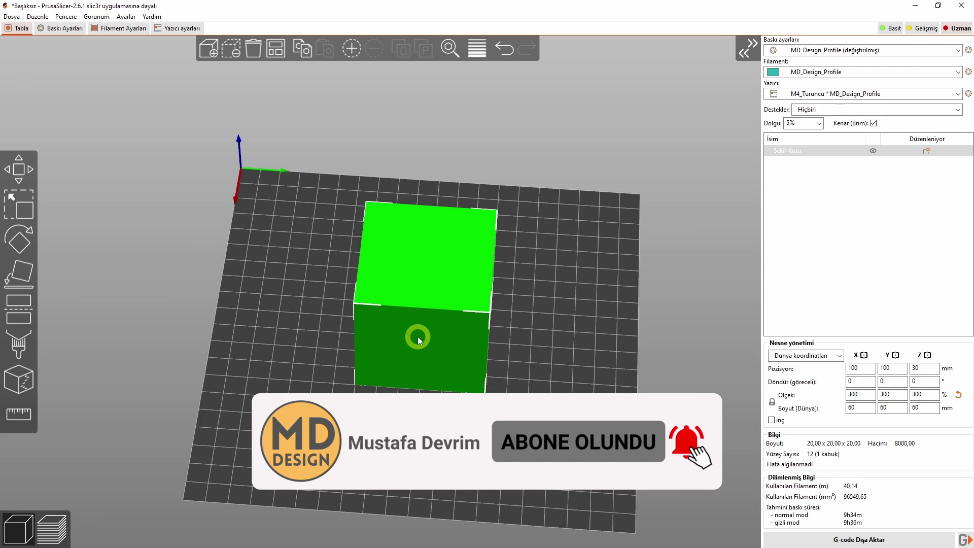
{"action": "key", "text": "0"}
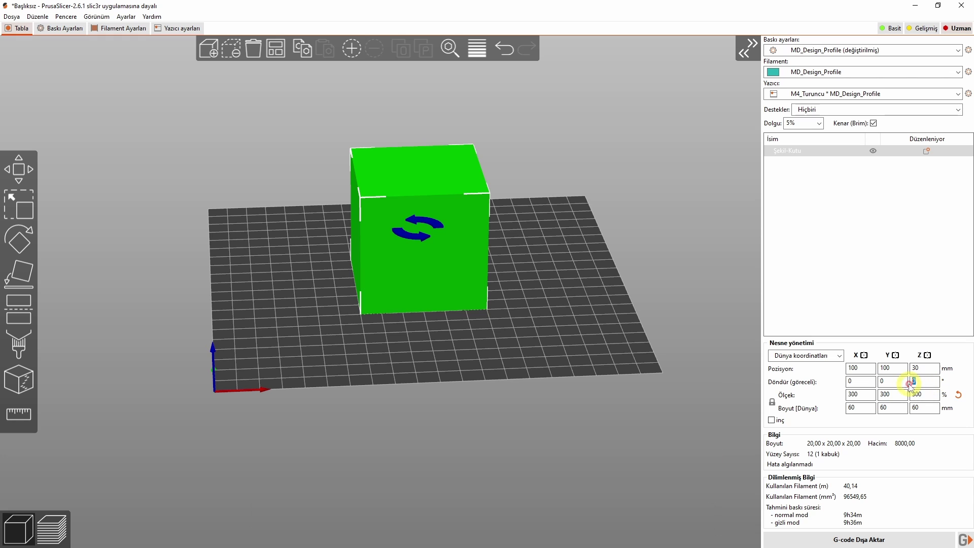
{"action": "left_click", "coordinate": [931, 381]}
{"action": "type", "text": "45"}
{"action": "key", "text": "Return"}
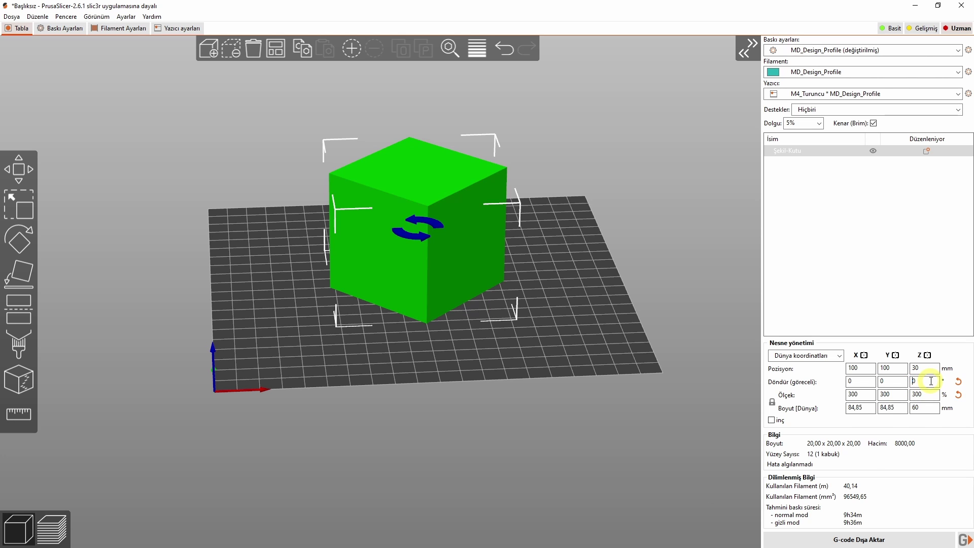
{"action": "left_click_drag", "start_coordinate": [543, 348], "coordinate": [497, 304]}
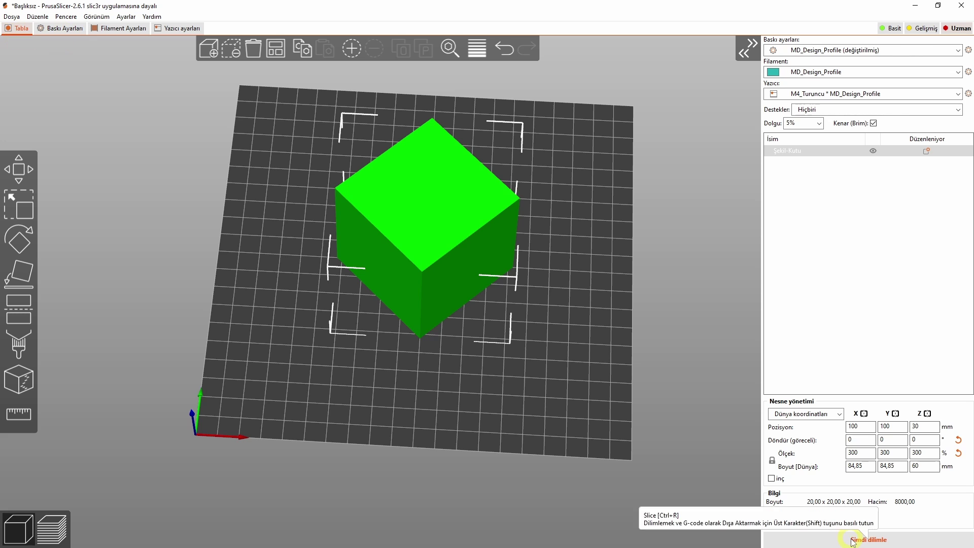
{"action": "left_click", "coordinate": [832, 536]}
{"action": "scroll", "coordinate": [401, 223], "scroll_direction": "up", "scroll_amount": 5}
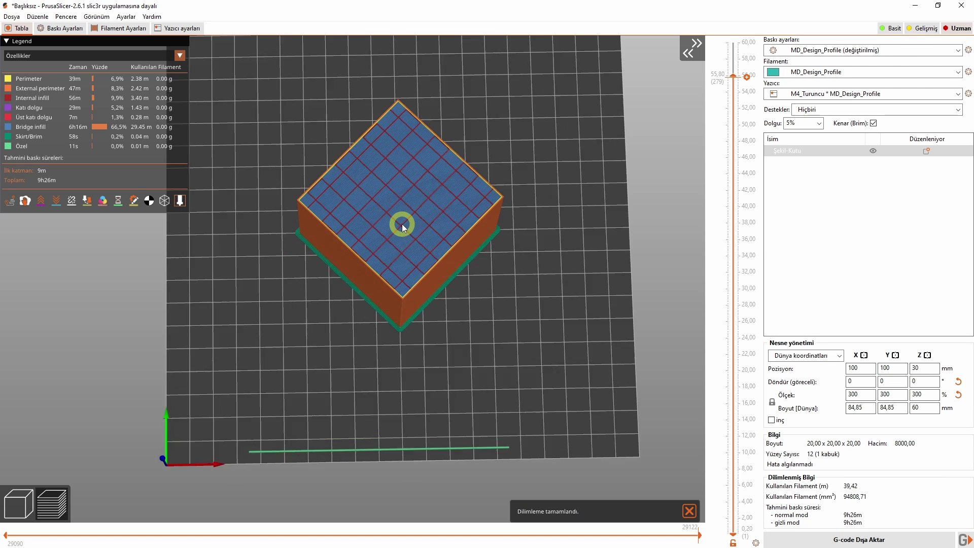
Set the infill angle (Doldurma açısı) to 90°, reslice, and examine the infill direction inside the rotated cube
{"action": "left_click", "coordinate": [60, 28]}
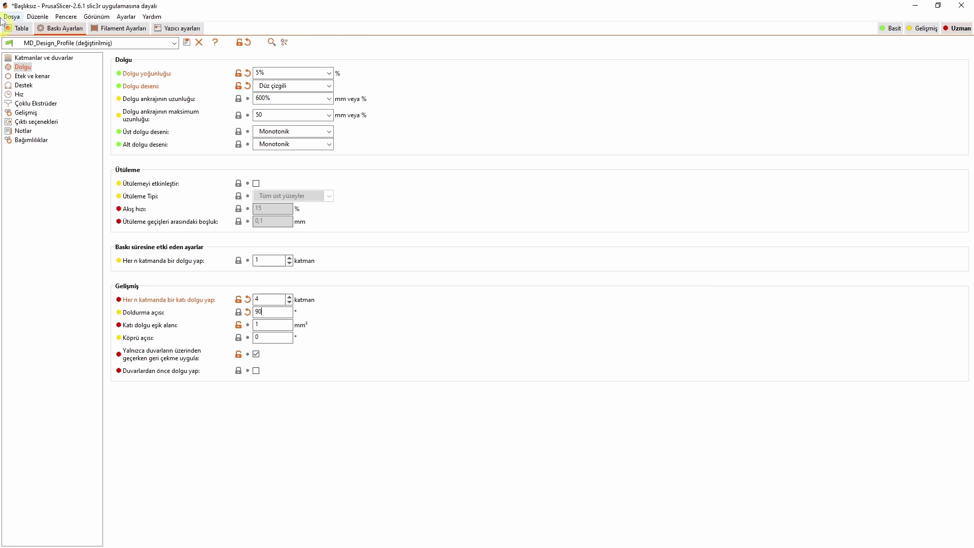
{"action": "left_click", "coordinate": [18, 28]}
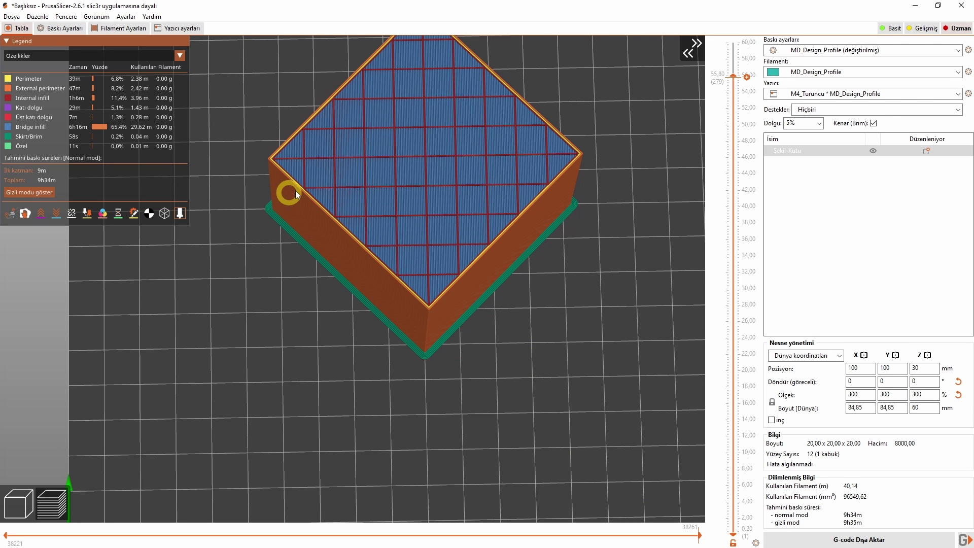
{"action": "left_click_drag", "start_coordinate": [562, 405], "coordinate": [533, 407]}
{"action": "scroll", "coordinate": [564, 385], "scroll_direction": "down", "scroll_amount": 5}
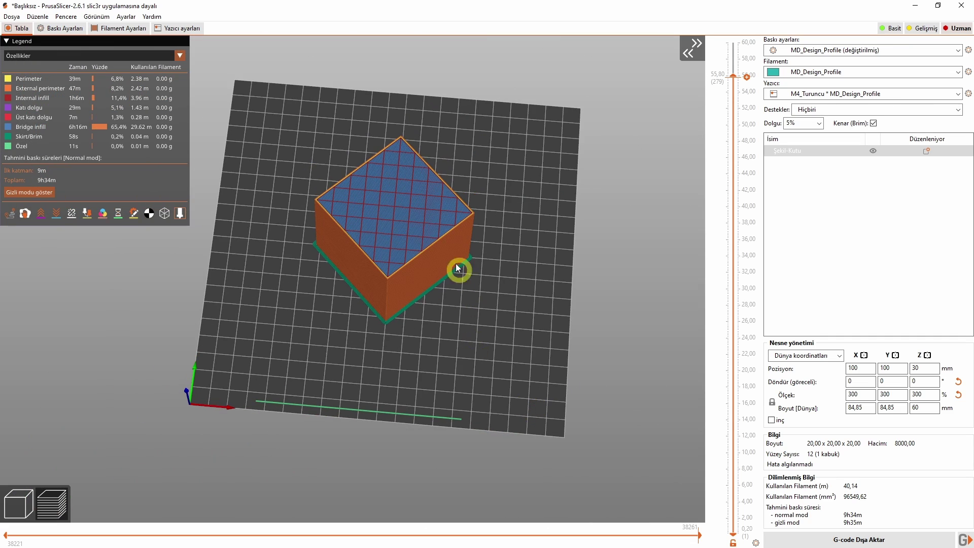
Try a solid infill threshold area (Katı dolgu eşik alanı) of 5 mm², and set it back to 1 mm²
{"action": "left_click", "coordinate": [76, 29]}
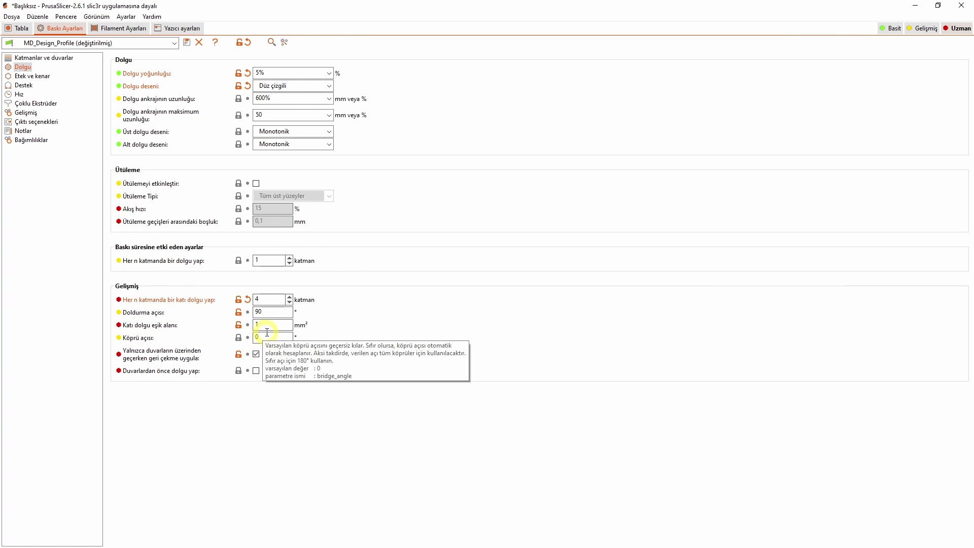
{"action": "left_click", "coordinate": [289, 326]}
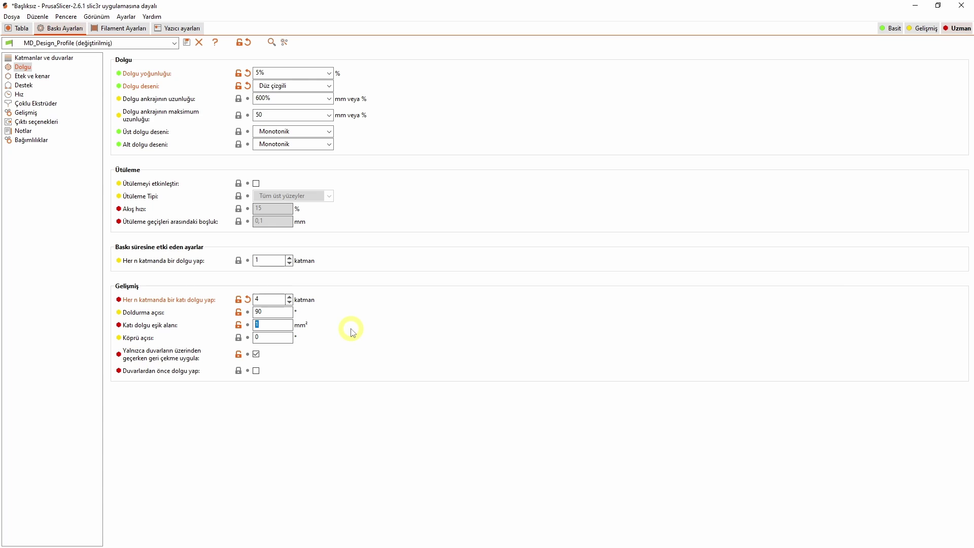
{"action": "key", "text": "BackSpace"}
{"action": "type", "text": "5"}
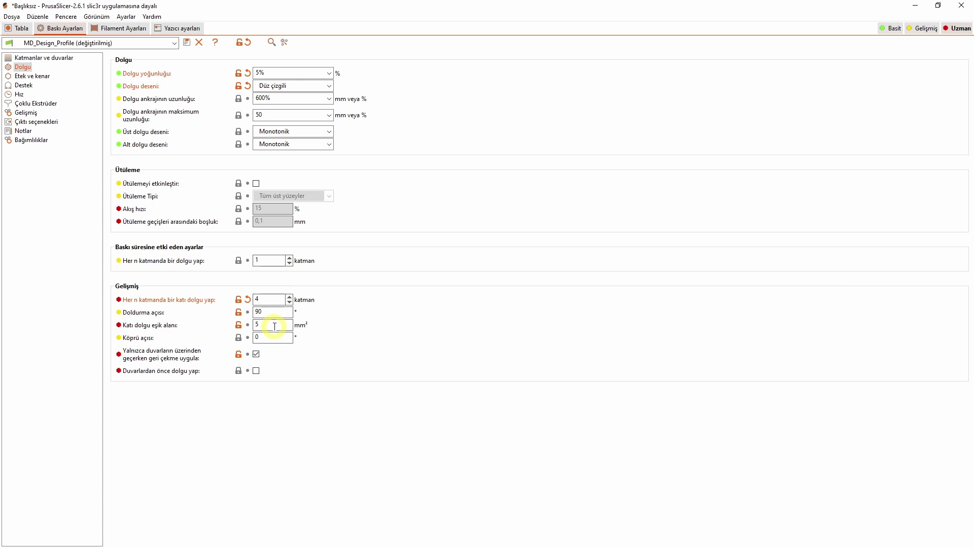
{"action": "double_click", "coordinate": [274, 326]}
{"action": "type", "text": "1"}
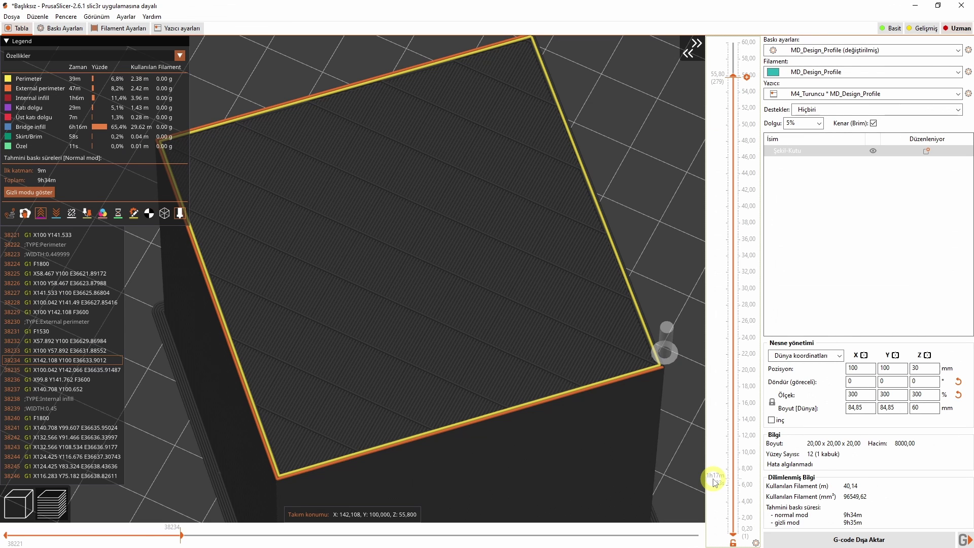
Enable ironing (Ütülemeyi etkinleştir) in the print profile's infill settings
{"action": "left_click", "coordinate": [60, 28]}
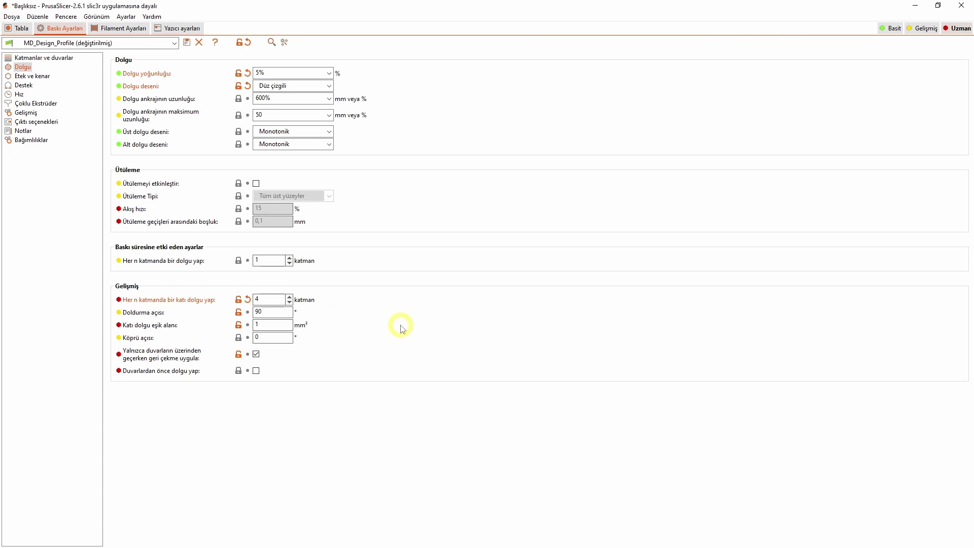
{"action": "key", "text": "space"}
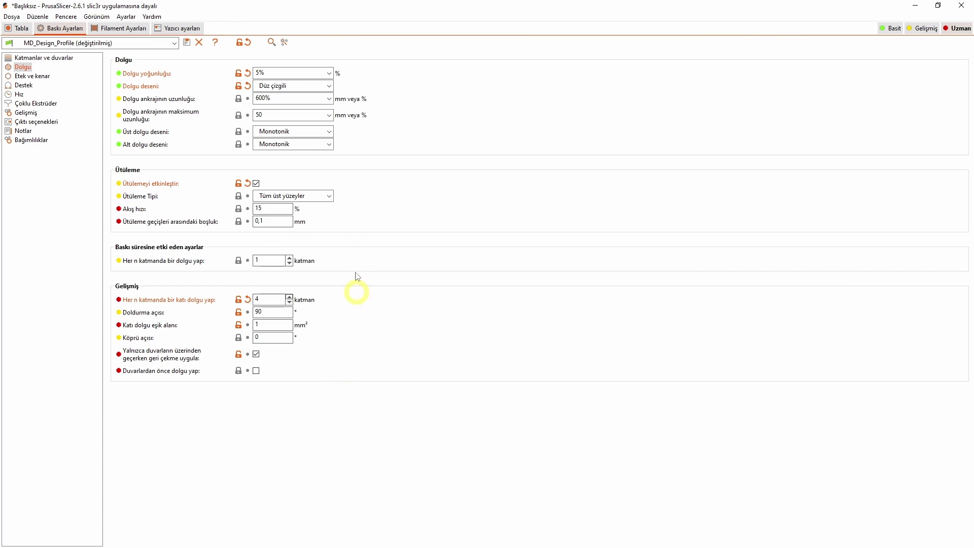
Add per-object ironing (Ütüleme) settings to the cube, including the enable option, flow rate, spacing between ironing passes and ironing type
{"action": "left_click", "coordinate": [22, 30]}
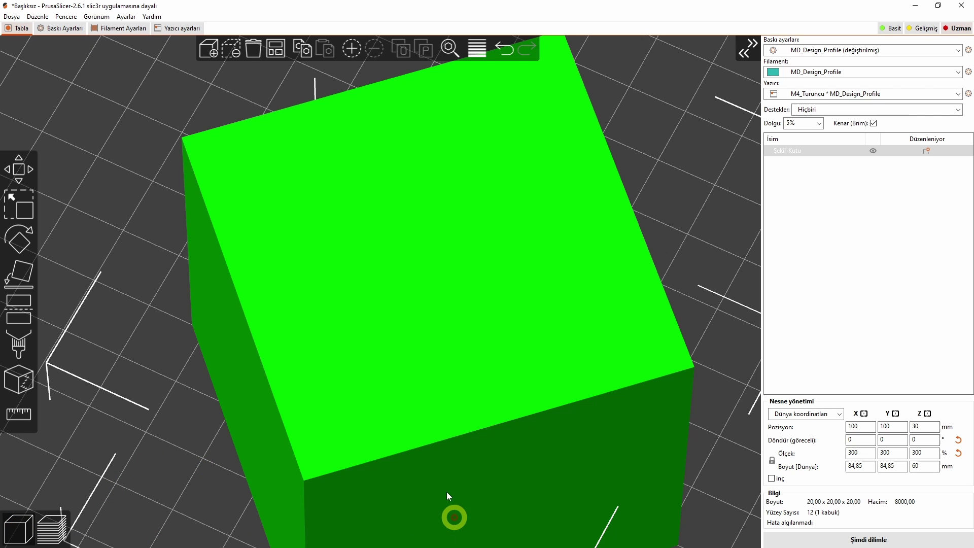
{"action": "right_click", "coordinate": [405, 331]}
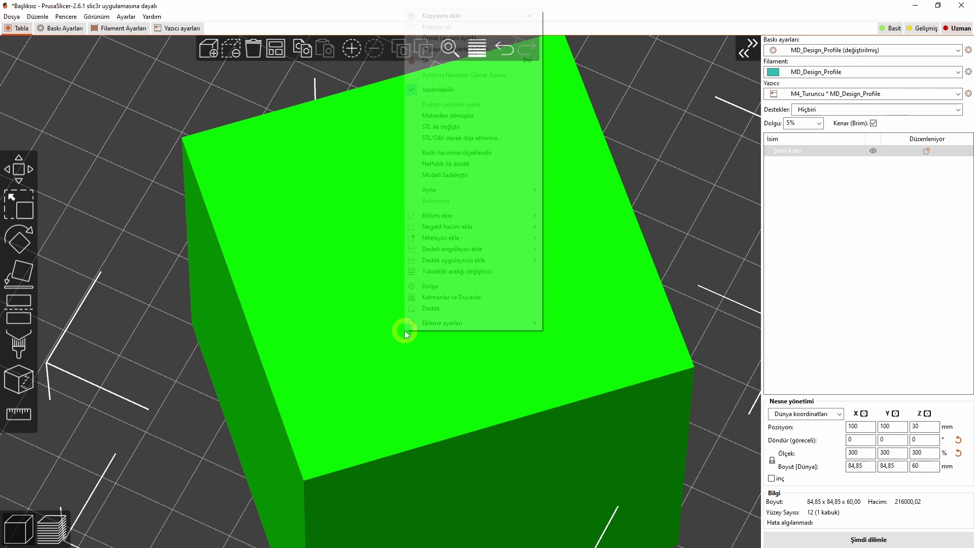
{"action": "mouse_move", "coordinate": [486, 325]}
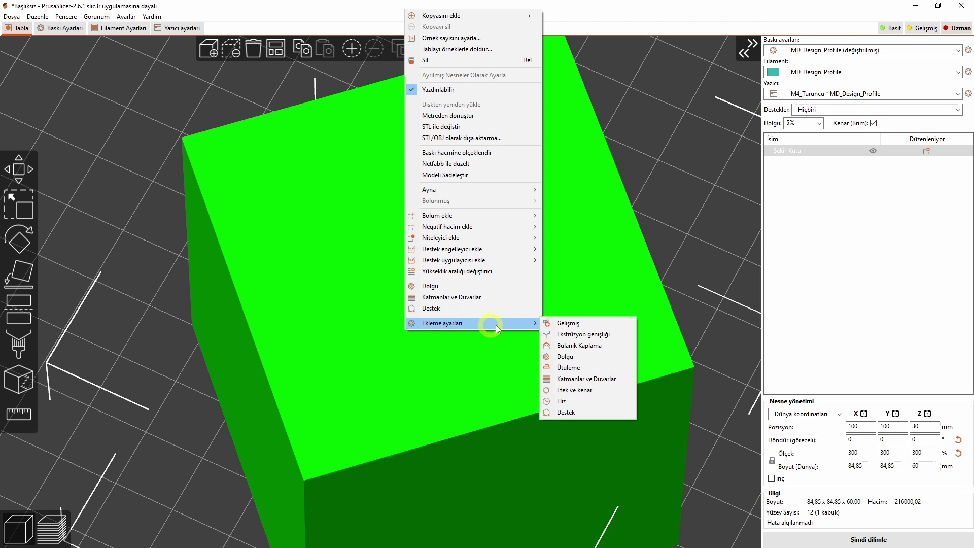
{"action": "left_click", "coordinate": [583, 371]}
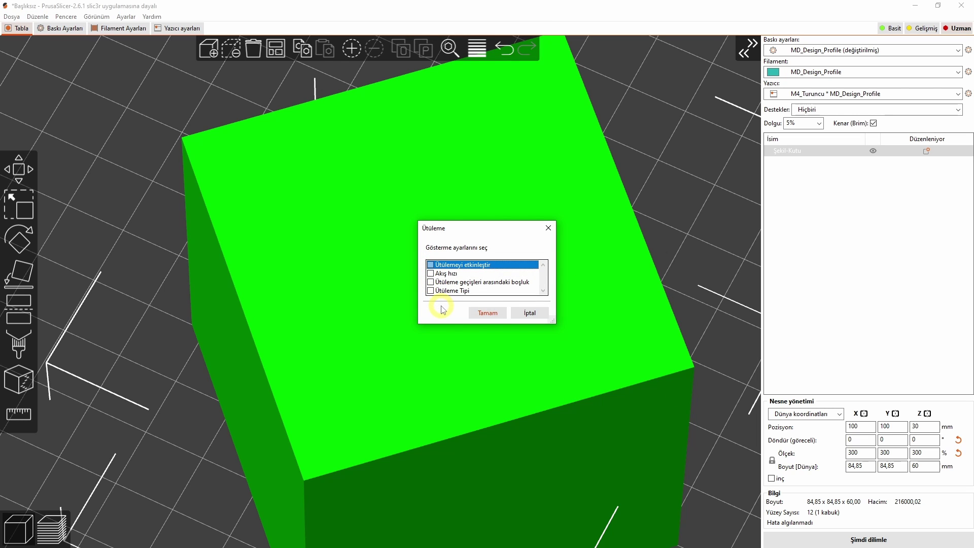
{"action": "left_click", "coordinate": [430, 265]}
{"action": "left_click", "coordinate": [430, 274]}
{"action": "left_click", "coordinate": [430, 282]}
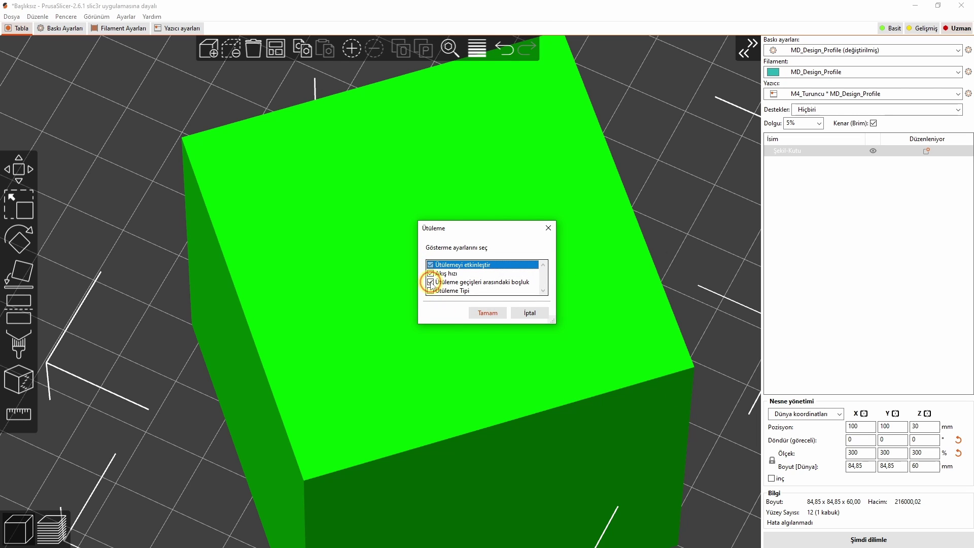
{"action": "left_click", "coordinate": [430, 290]}
{"action": "left_click", "coordinate": [487, 313]}
Revisit the print profile's ironing settings, and reslice the cube with ironing enabled
{"action": "key", "text": "ctrl+2"}
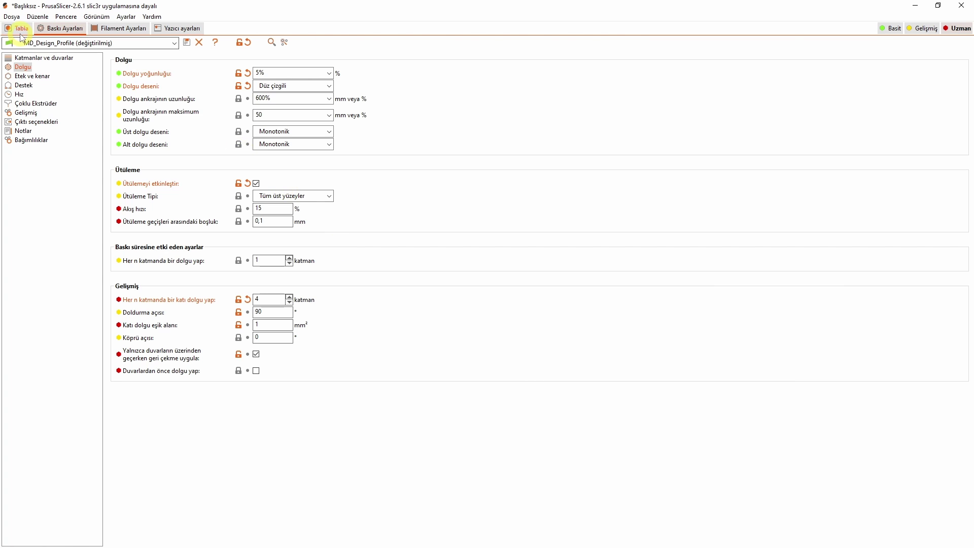
{"action": "key", "text": "ctrl+1"}
{"action": "scroll", "coordinate": [498, 352], "scroll_direction": "down", "scroll_amount": 5}
{"action": "left_click_drag", "start_coordinate": [540, 416], "coordinate": [563, 429]}
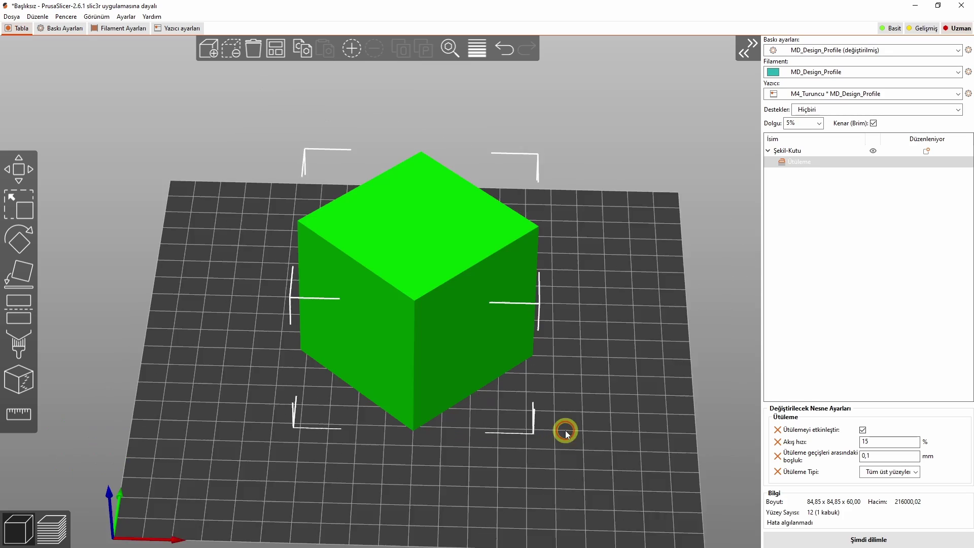
{"action": "key", "text": "ctrl+r"}
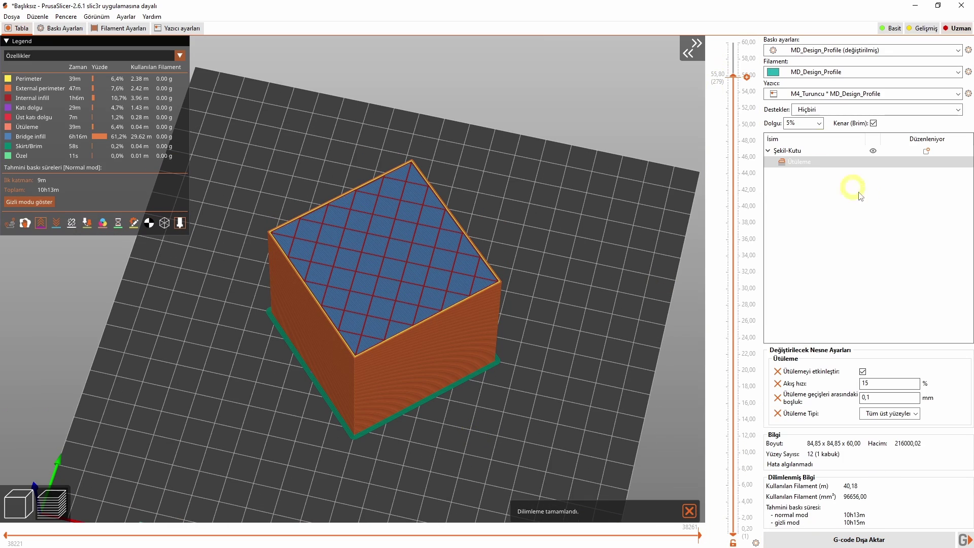
Show the top layer at 60.00 mm and step its toolpath back to about move 43134 to examine the ironing passes
{"action": "left_click_drag", "start_coordinate": [735, 72], "coordinate": [733, 42]}
{"action": "scroll", "coordinate": [428, 370], "scroll_direction": "up", "scroll_amount": 8}
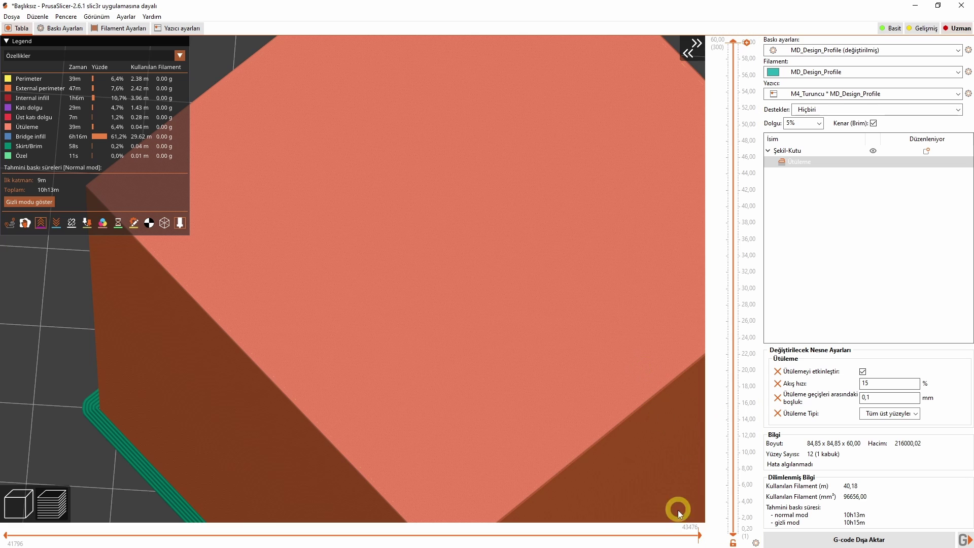
{"action": "mouse_move", "coordinate": [699, 535]}
{"action": "left_mouse_down"}
{"action": "mouse_move", "coordinate": [576, 533]}
{"action": "mouse_move", "coordinate": [567, 543]}
{"action": "mouse_move", "coordinate": [576, 534]}
{"action": "mouse_move", "coordinate": [561, 534]}
{"action": "left_mouse_up"}
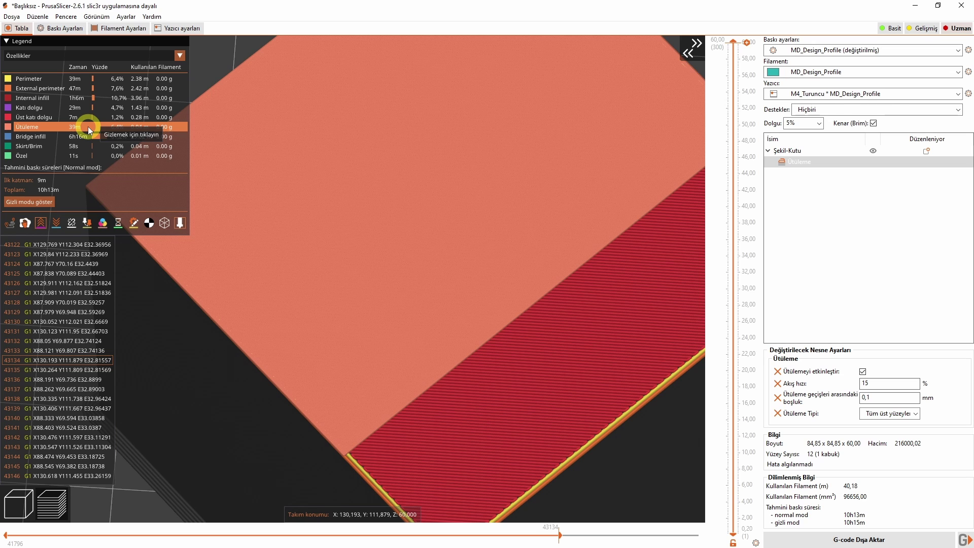
{"action": "scroll", "coordinate": [513, 387], "scroll_direction": "down", "scroll_amount": 10}
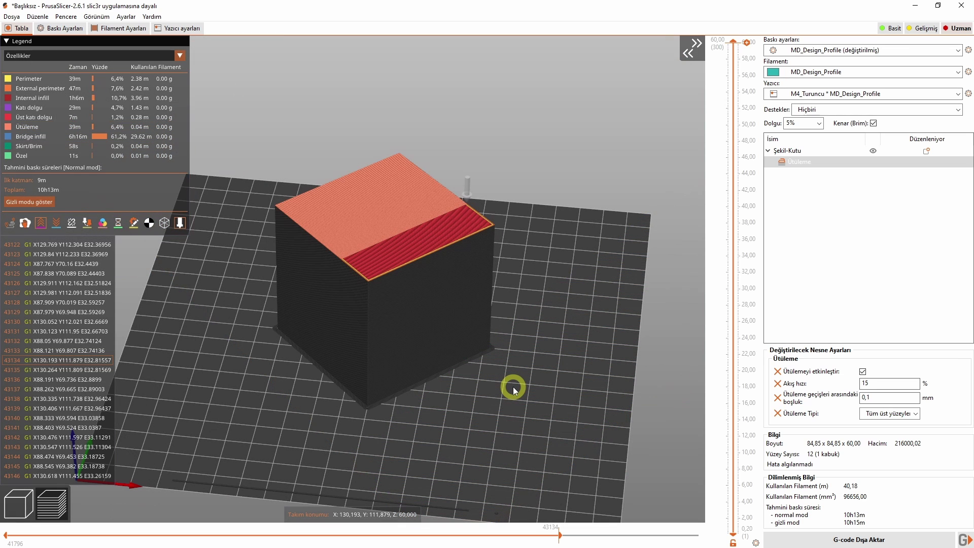